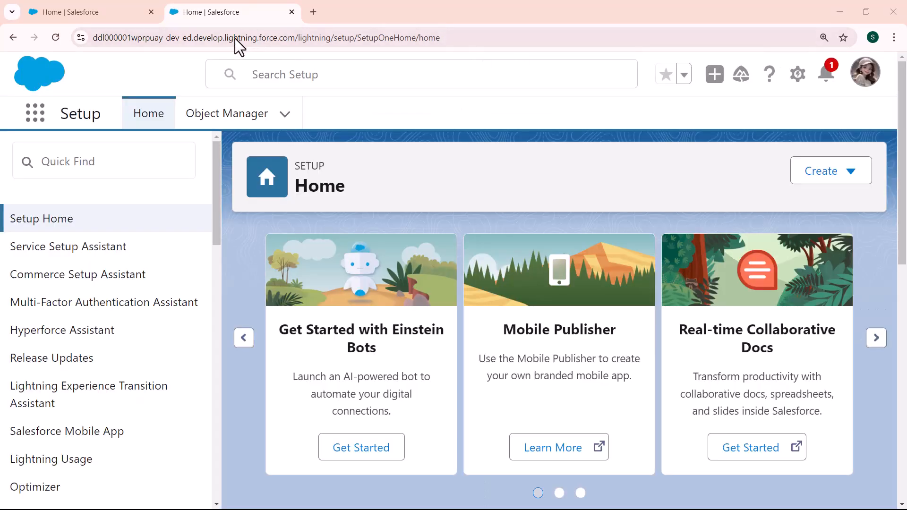
Start a new custom field on the Account object in Object Manager
left_click(227, 123)
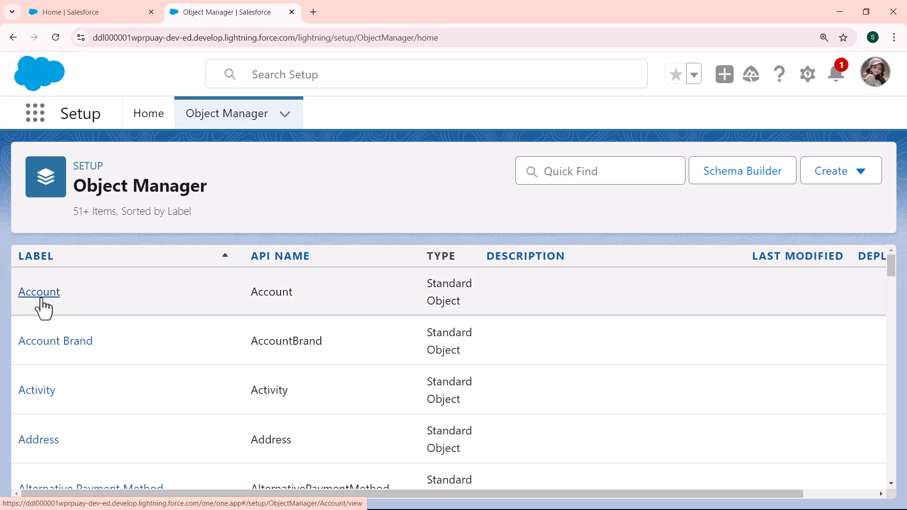
left_click(42, 301)
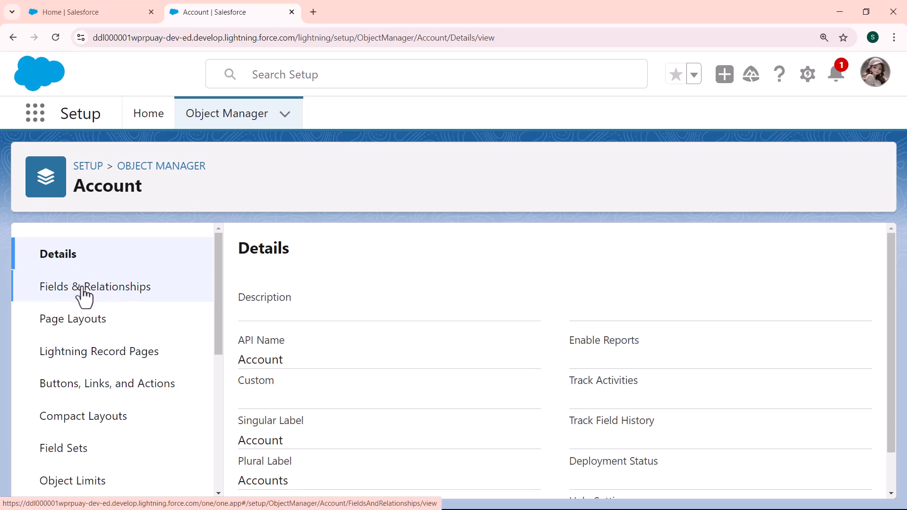
left_click(82, 289)
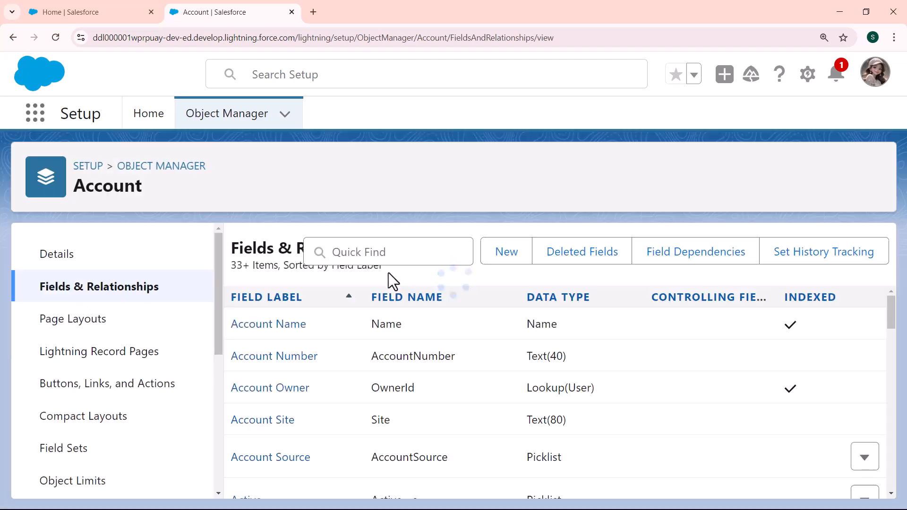
left_click(507, 258)
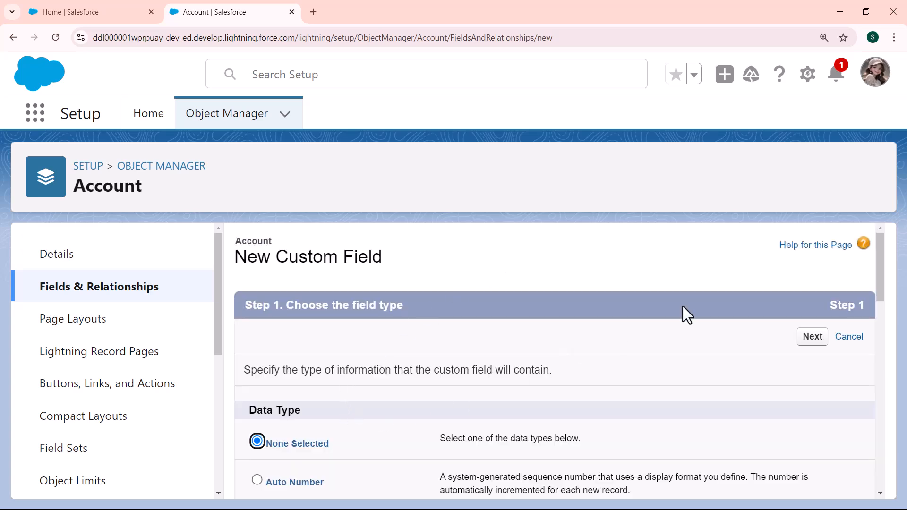
Choose Formula as the new field's data type and continue to the output type settings
left_click_drag(881, 277, 881, 314)
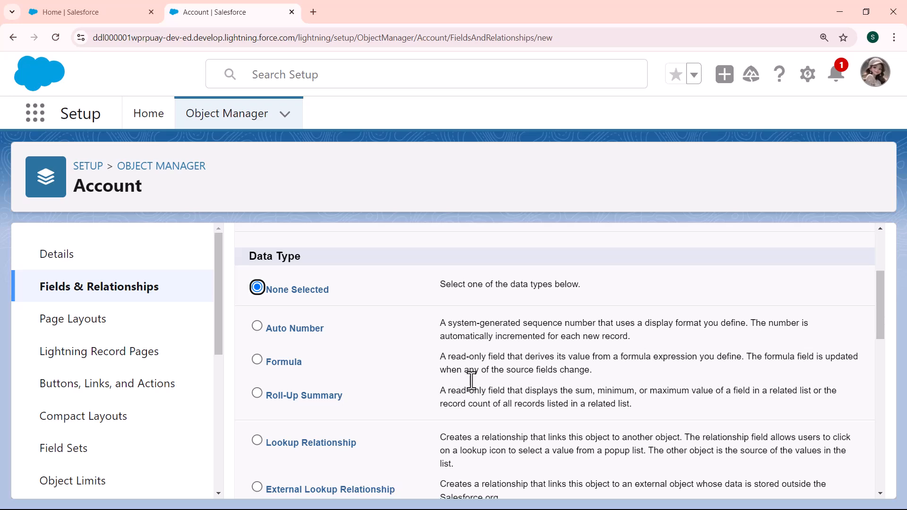
left_click(256, 360)
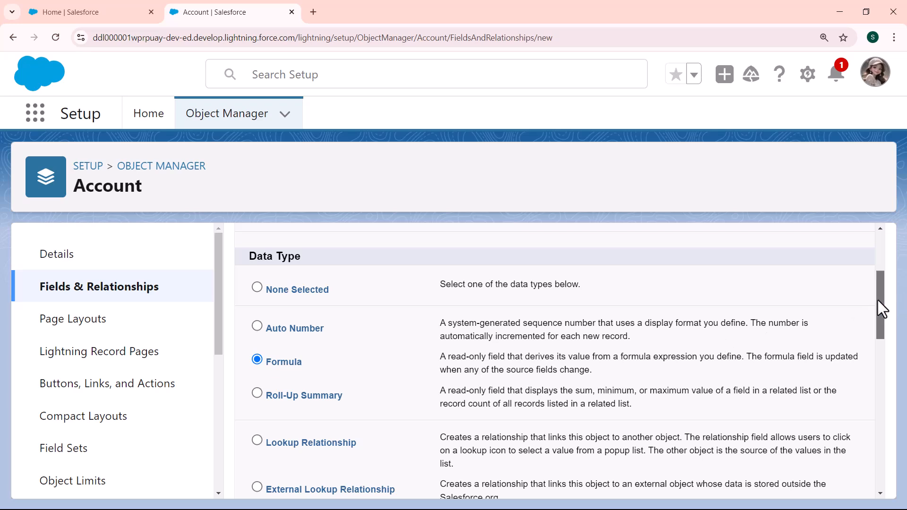
left_click_drag(878, 302, 874, 265)
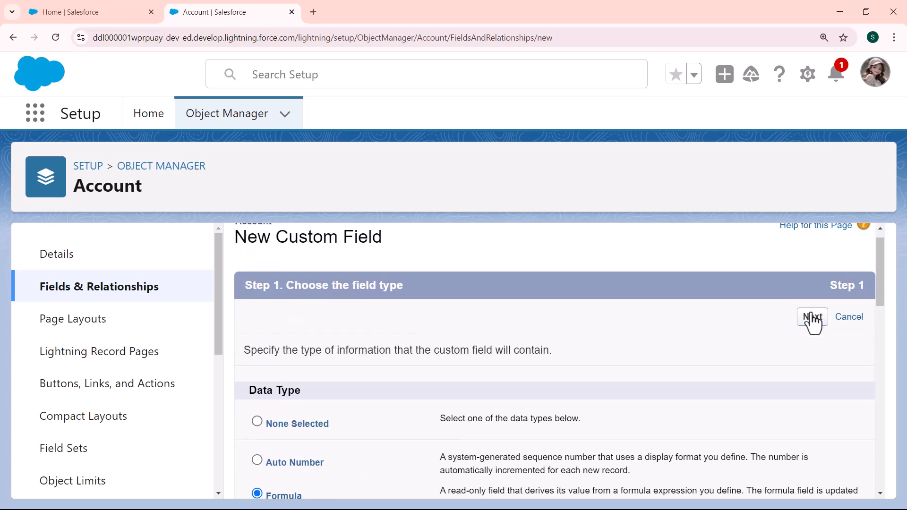
left_click(812, 316)
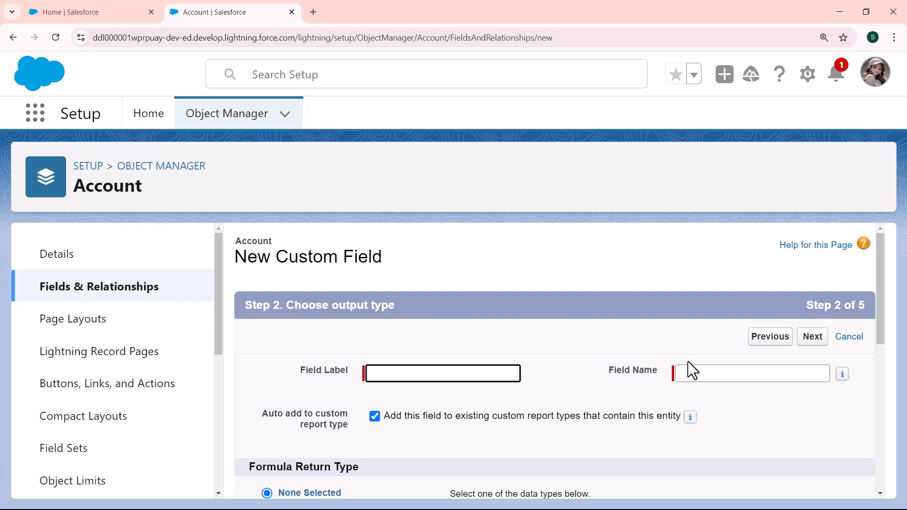
Label the formula field "Date SLA Text" and let its field name fill in from the label
left_click(441, 374)
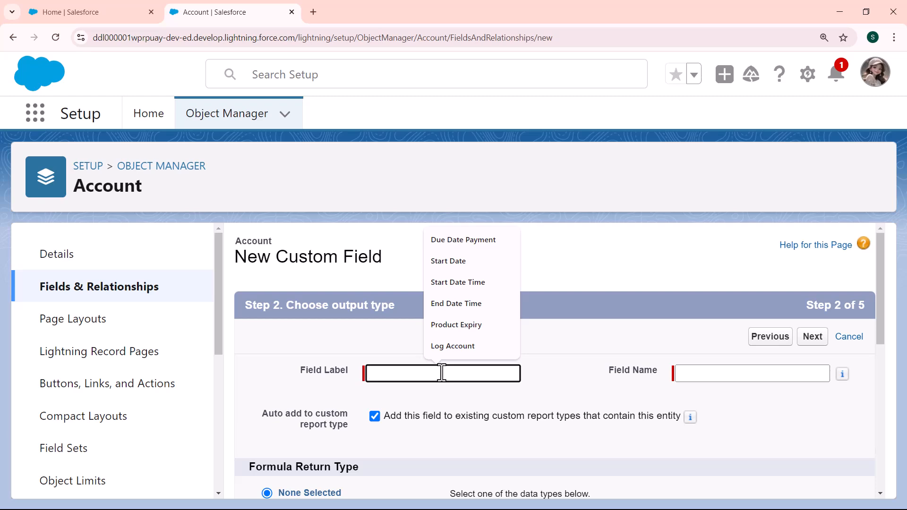
left_click(231, 18)
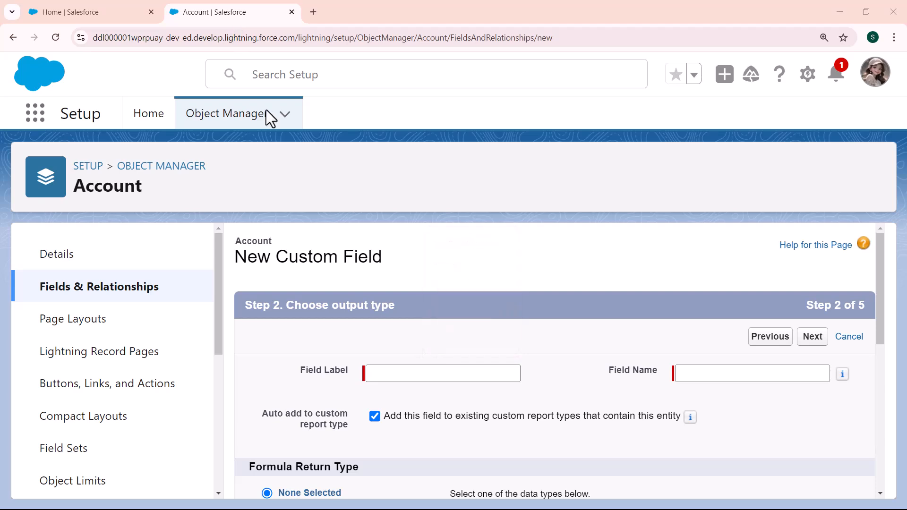
left_click(382, 377)
type("D")
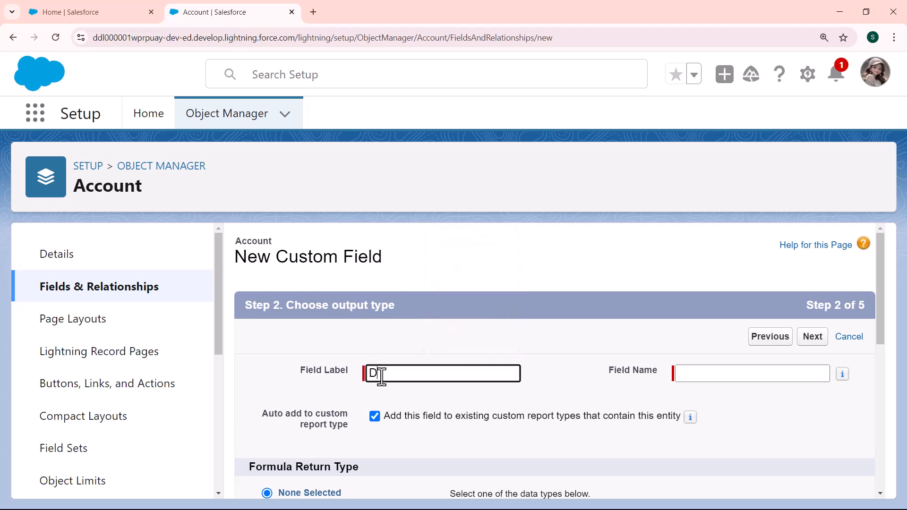
type("ate SLA Text")
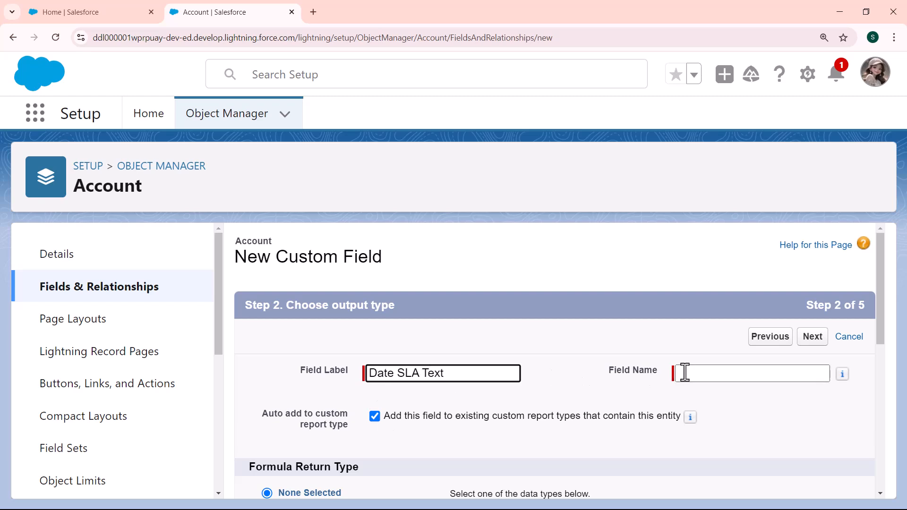
left_click(701, 374)
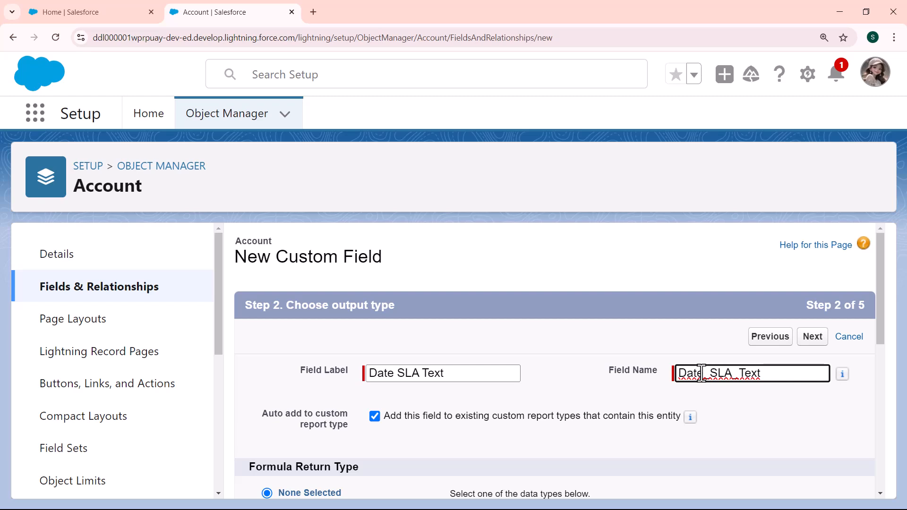
Set the formula return type to Text and continue to the formula editor
left_click_drag(880, 307, 884, 402)
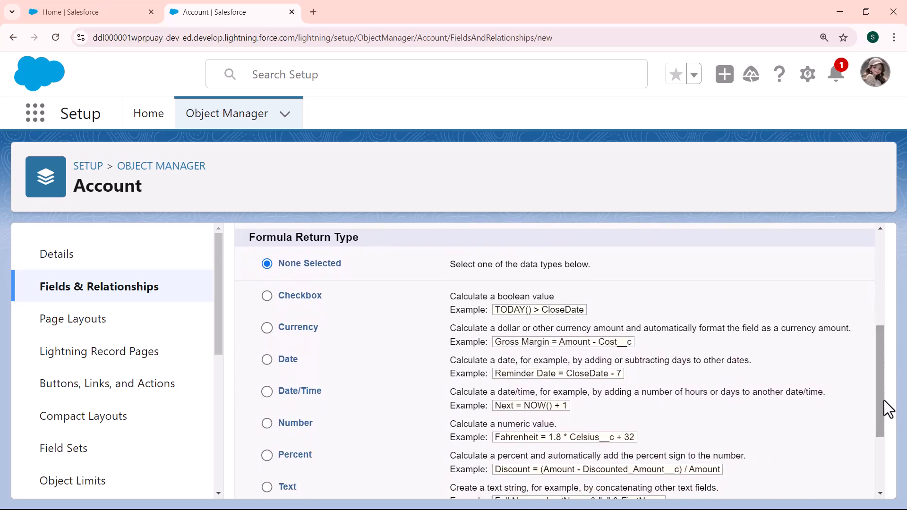
left_click(270, 485)
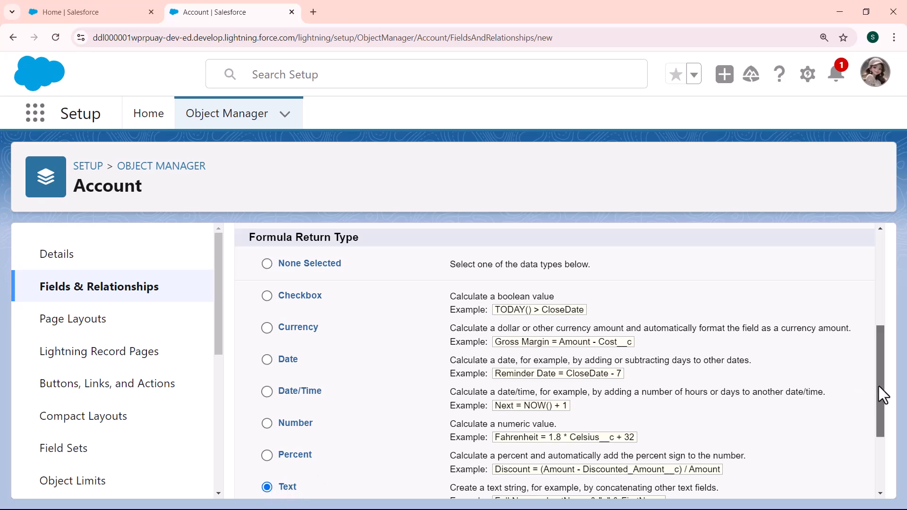
left_click_drag(878, 387, 884, 308)
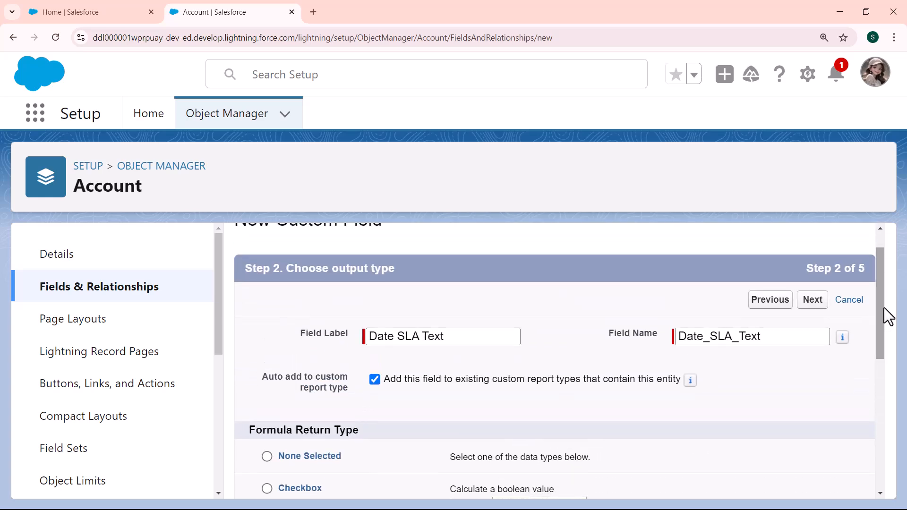
left_click(810, 305)
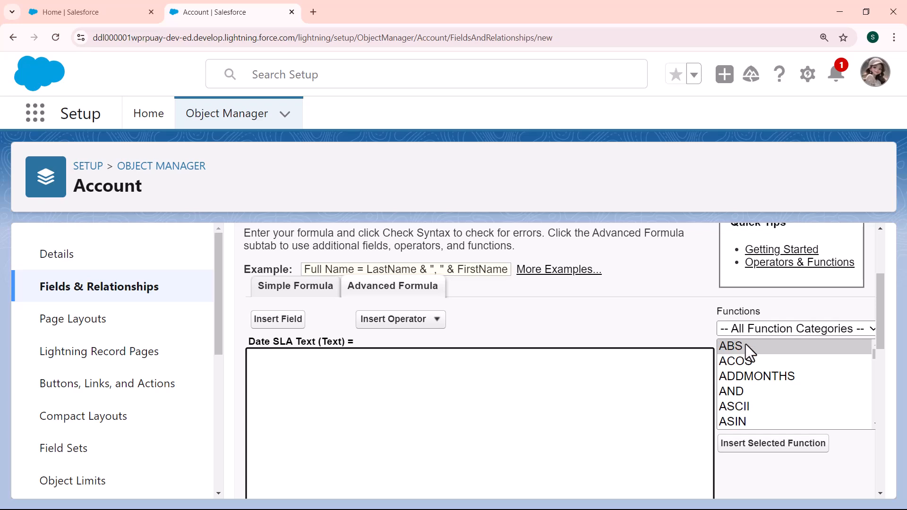
Insert the TEXT function from the Text function category into the empty formula
left_click(781, 328)
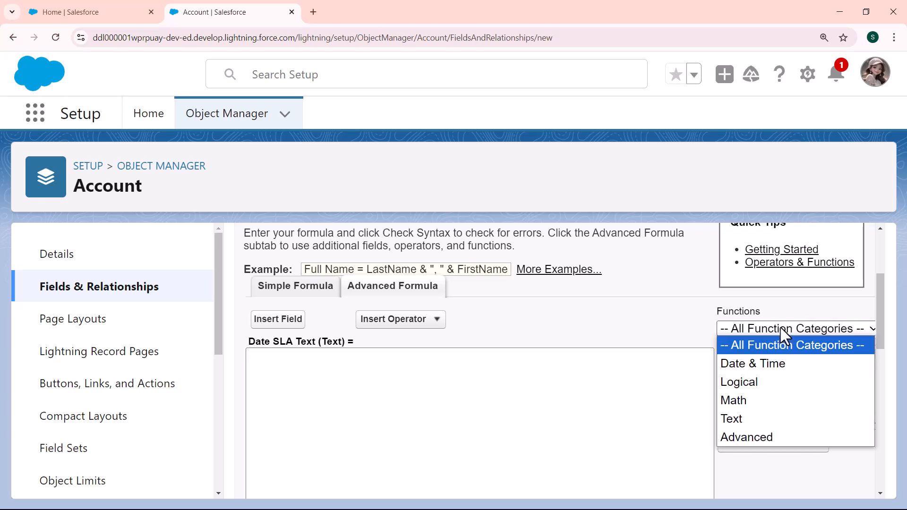
left_click(745, 420)
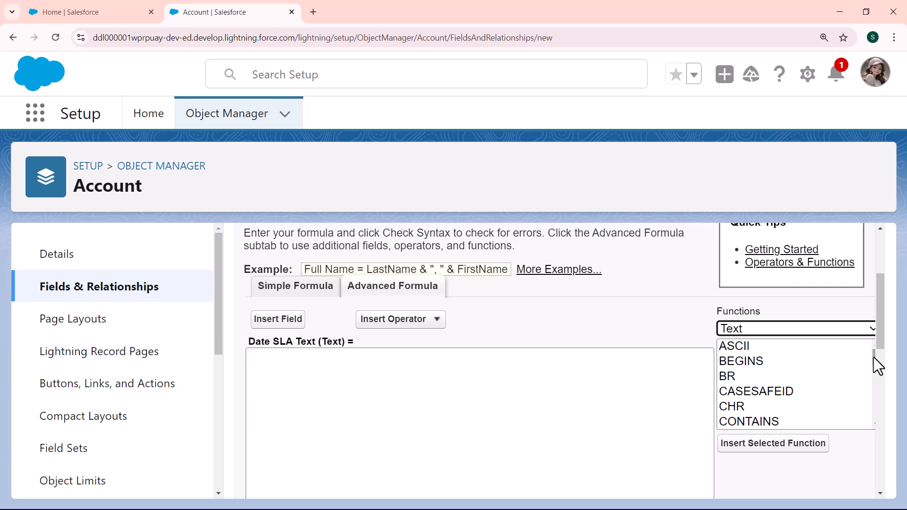
left_click_drag(874, 358, 873, 413)
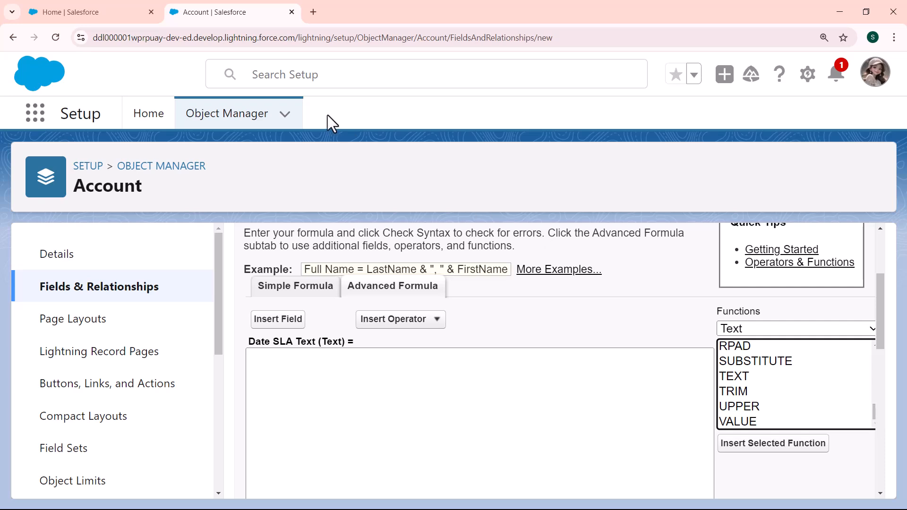
left_click(229, 21)
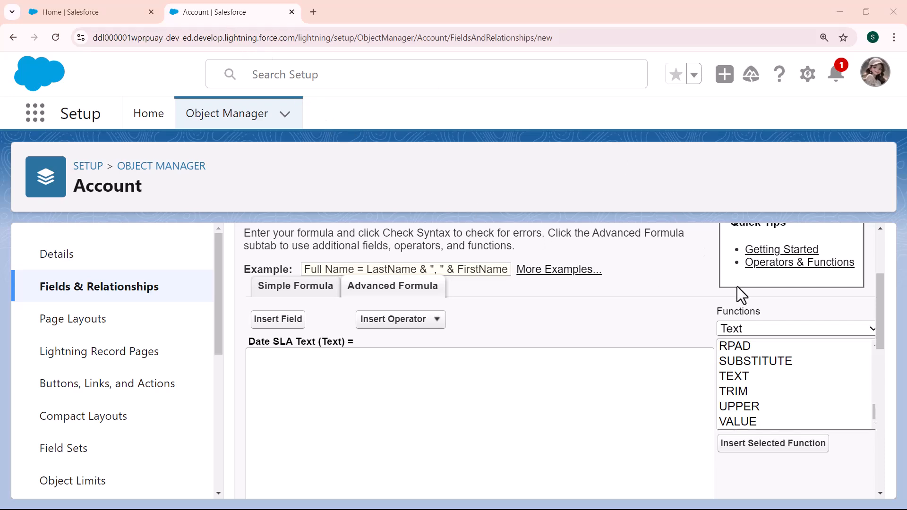
left_click(755, 376)
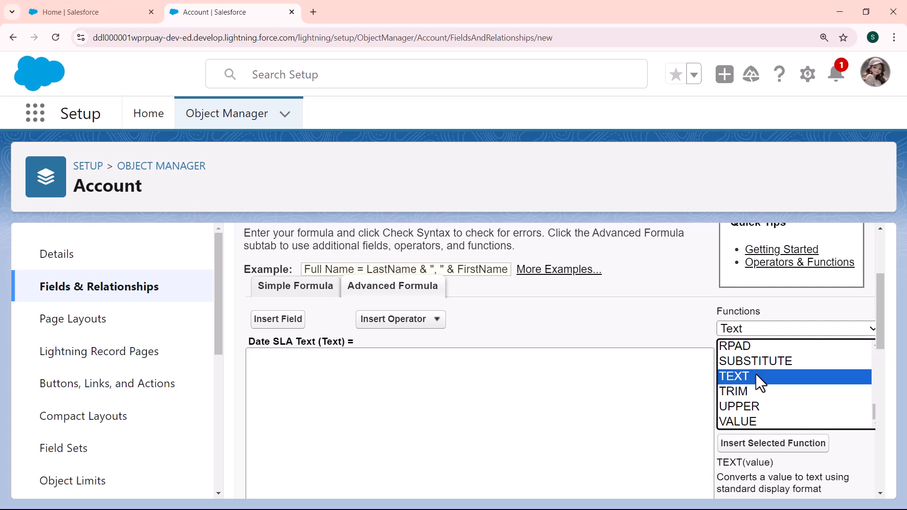
left_click(761, 451)
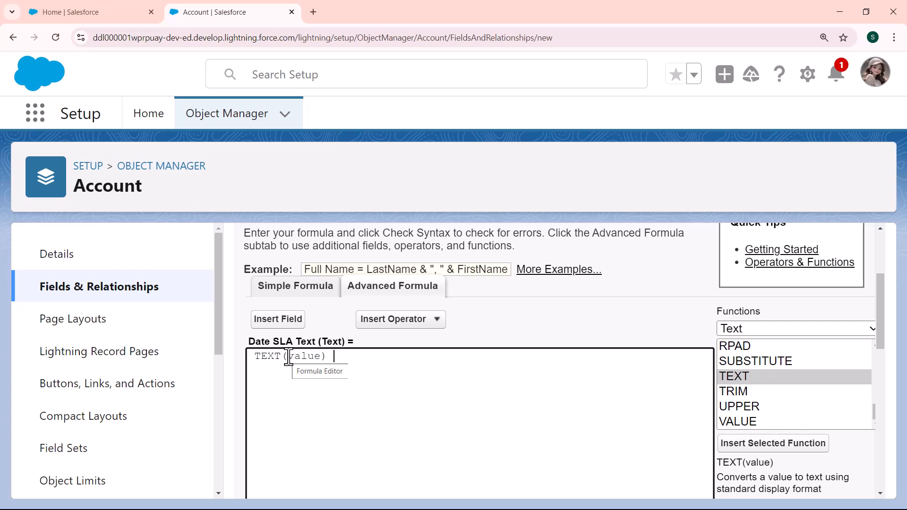
Replace the value argument of TEXT with the DATE function from the Date & Time category
left_click_drag(289, 357, 321, 356)
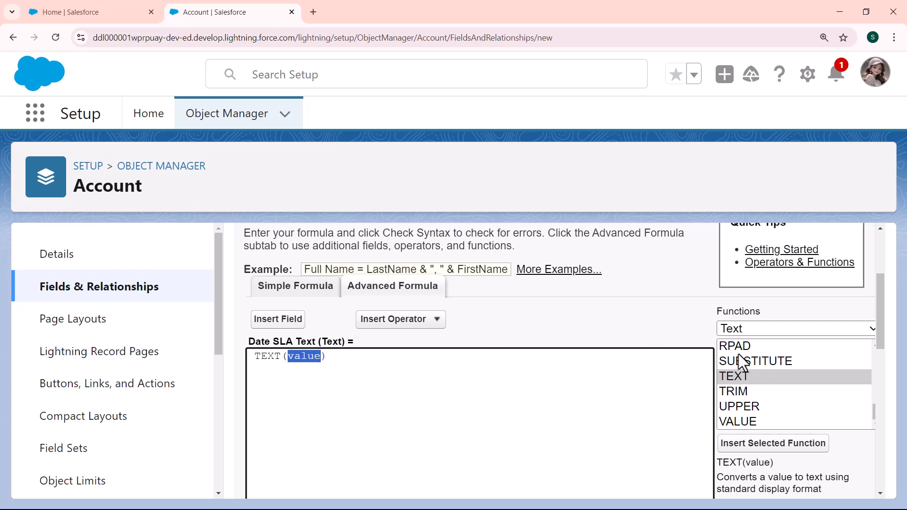
left_click_drag(884, 335, 884, 356)
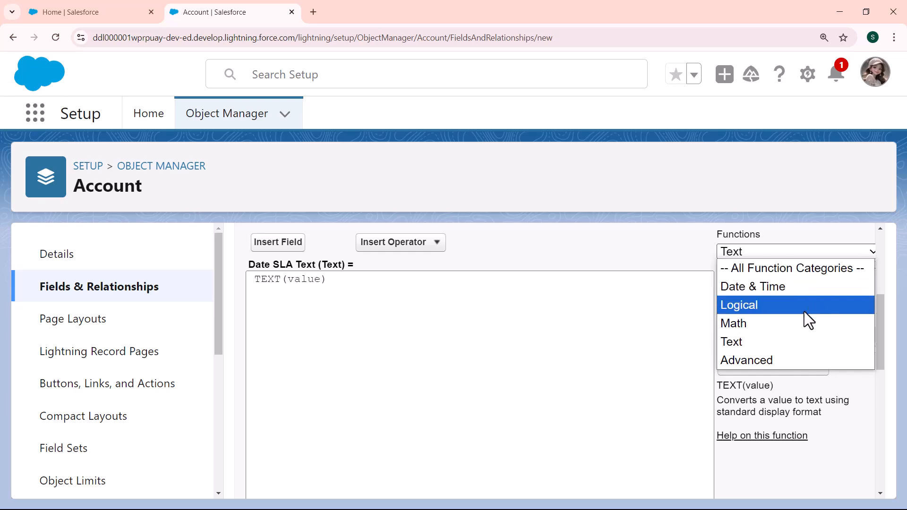
left_click(778, 285)
left_click_drag(874, 326, 871, 274)
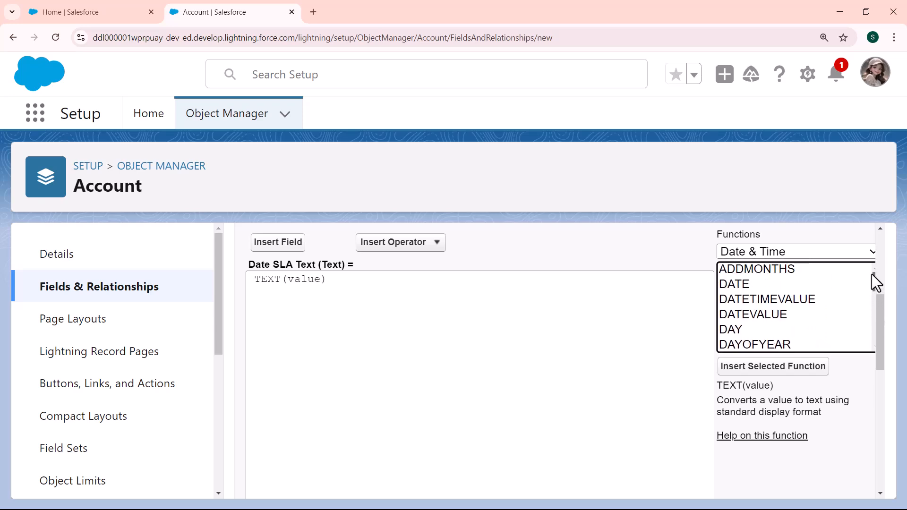
left_click(742, 285)
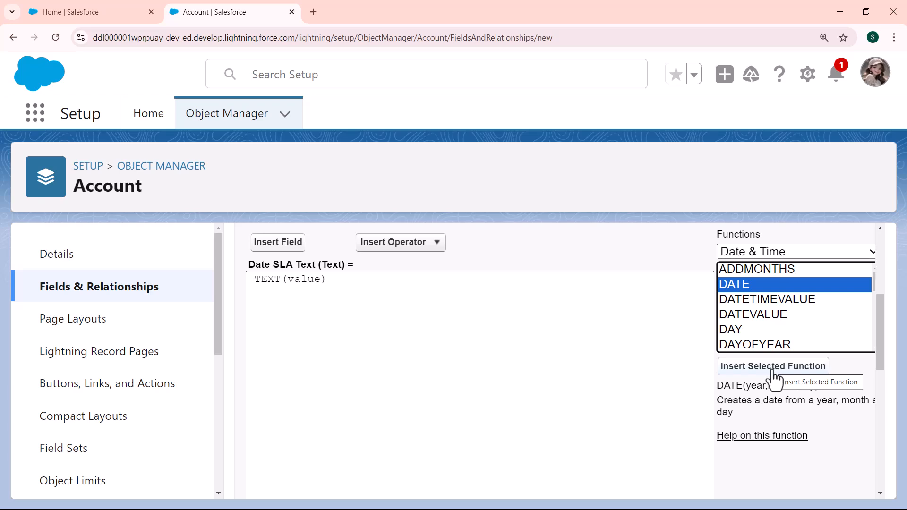
left_click(742, 374)
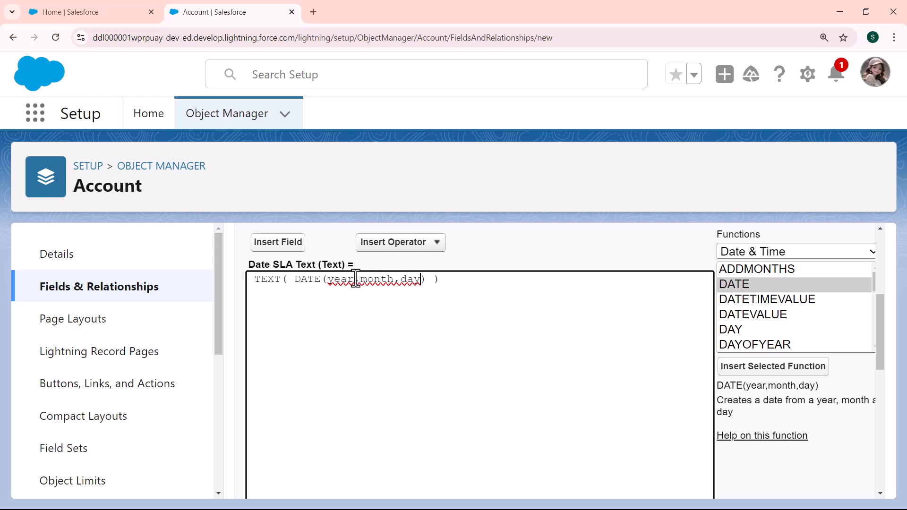
Replace the year argument of DATE with the YEAR function
left_click_drag(355, 279, 327, 279)
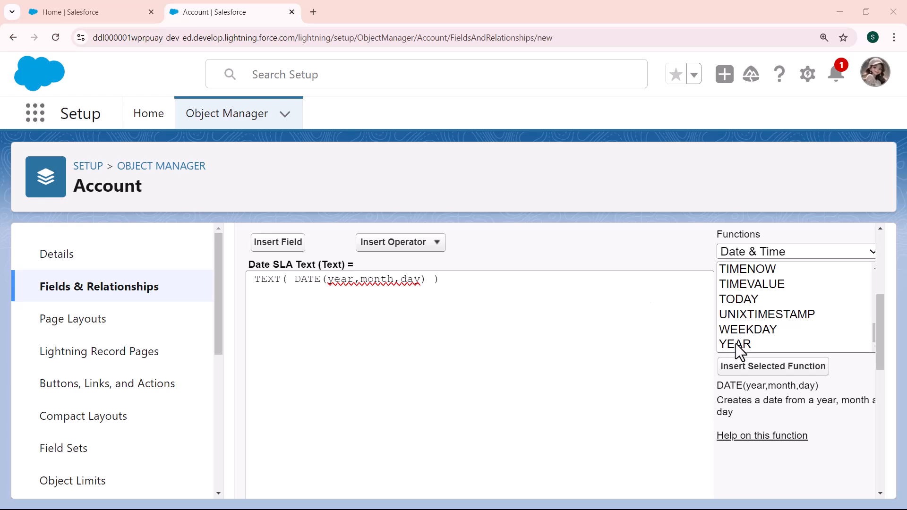
left_click(736, 345)
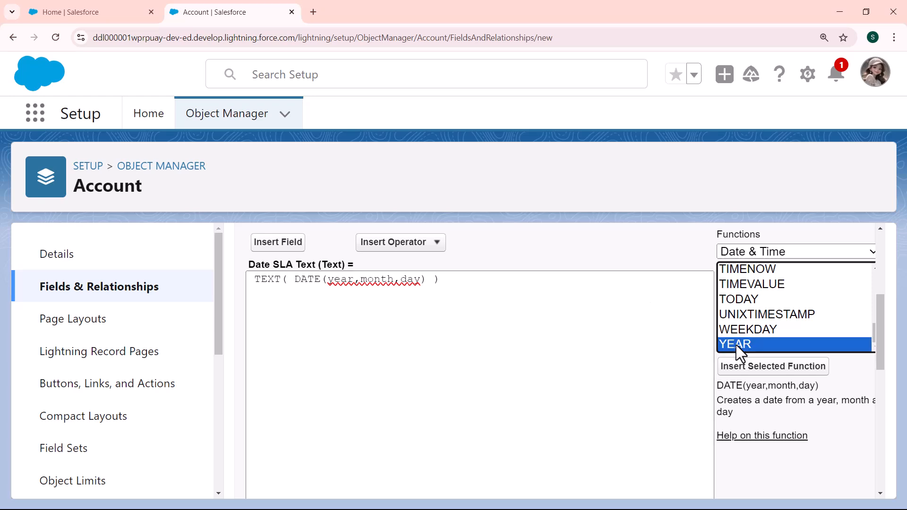
double_click(342, 279)
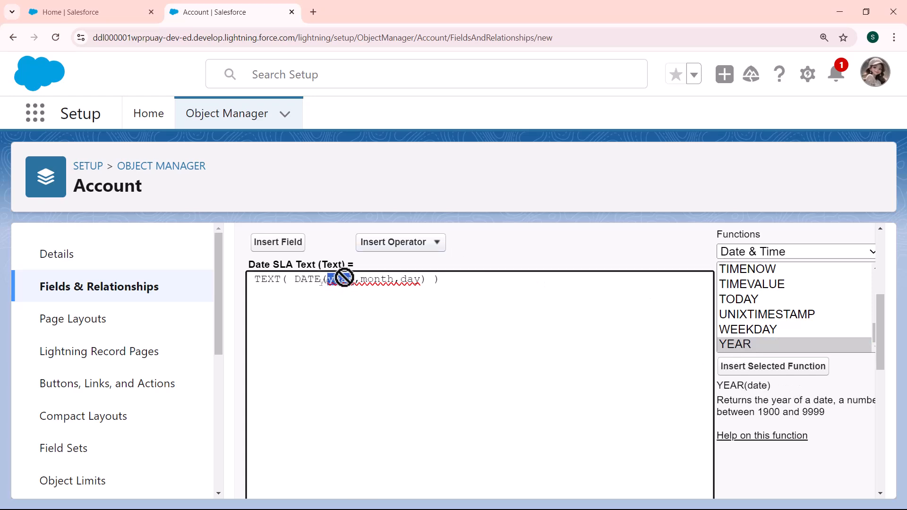
left_click(782, 368)
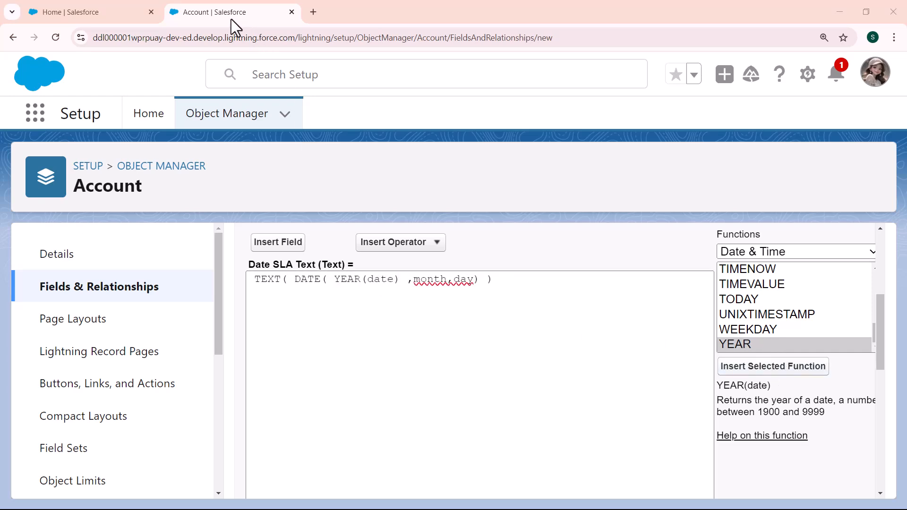
Replace the date argument of the YEAR function with the Account field SLA Expiration Date
left_click_drag(395, 282, 367, 282)
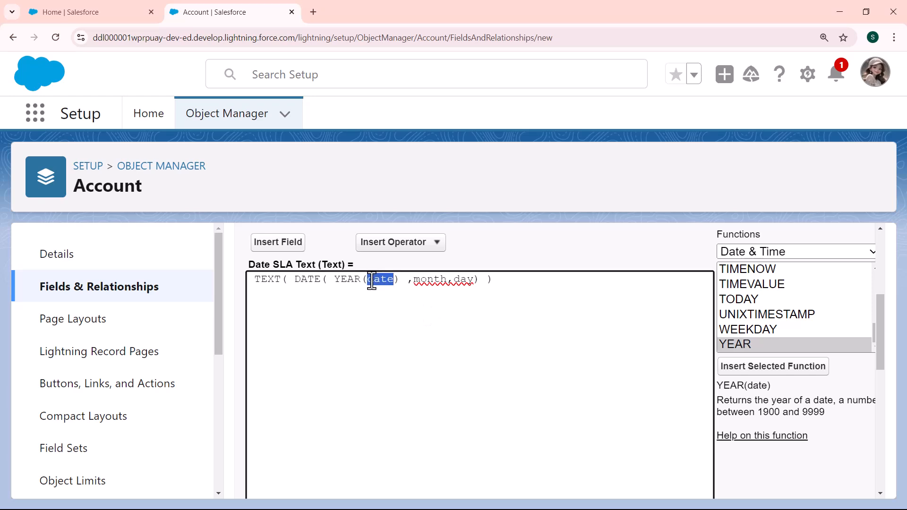
left_click(275, 242)
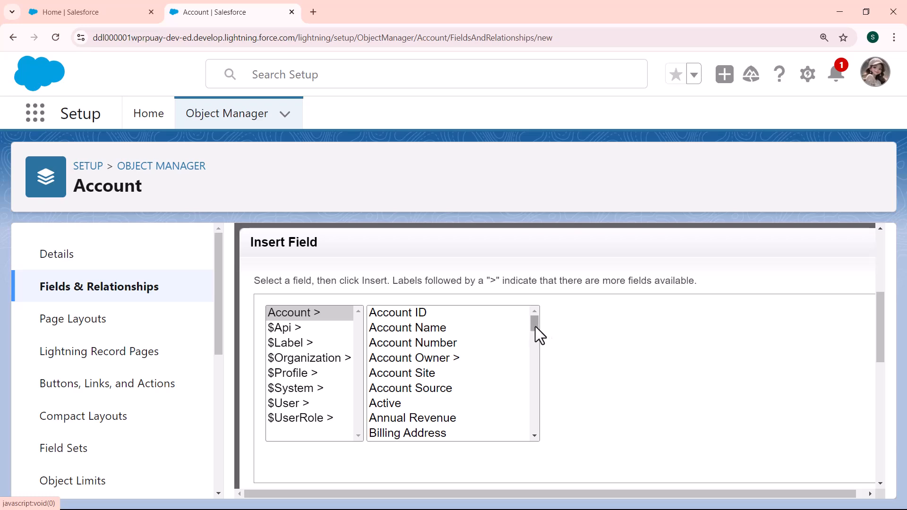
left_click_drag(535, 327, 534, 416)
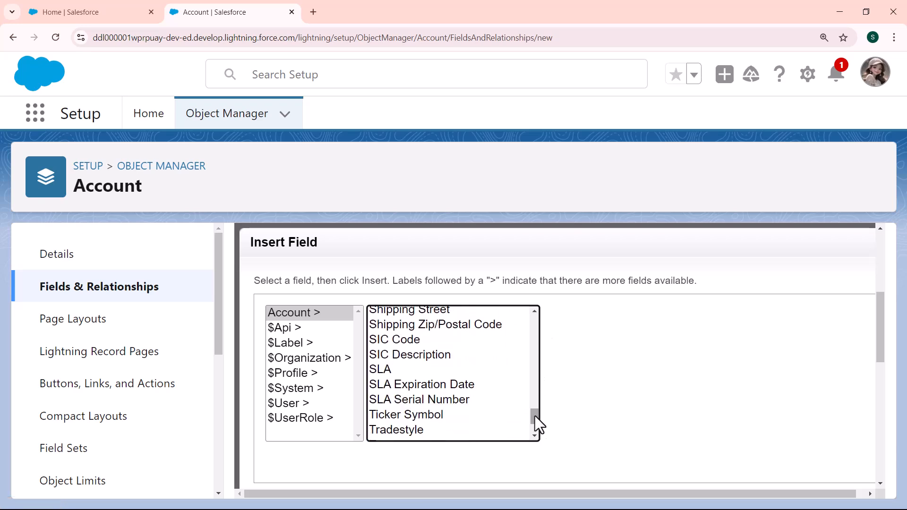
left_click(462, 386)
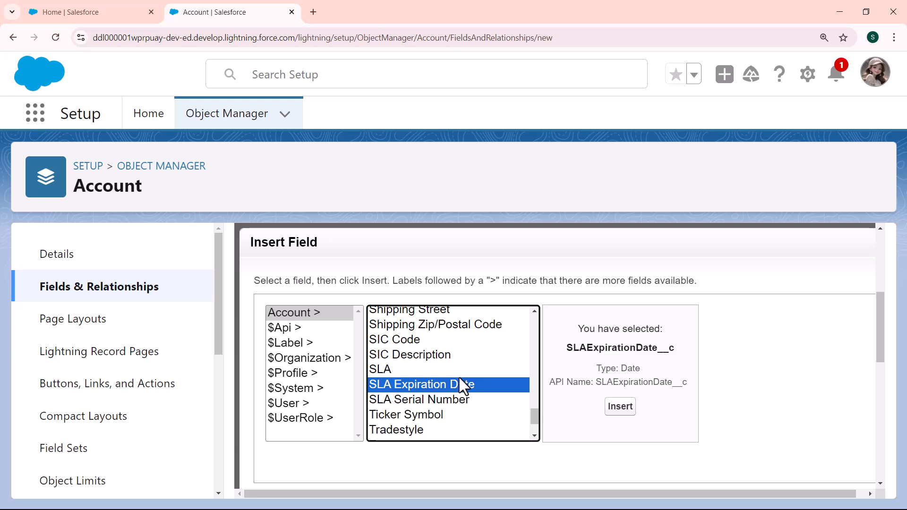
left_click(620, 407)
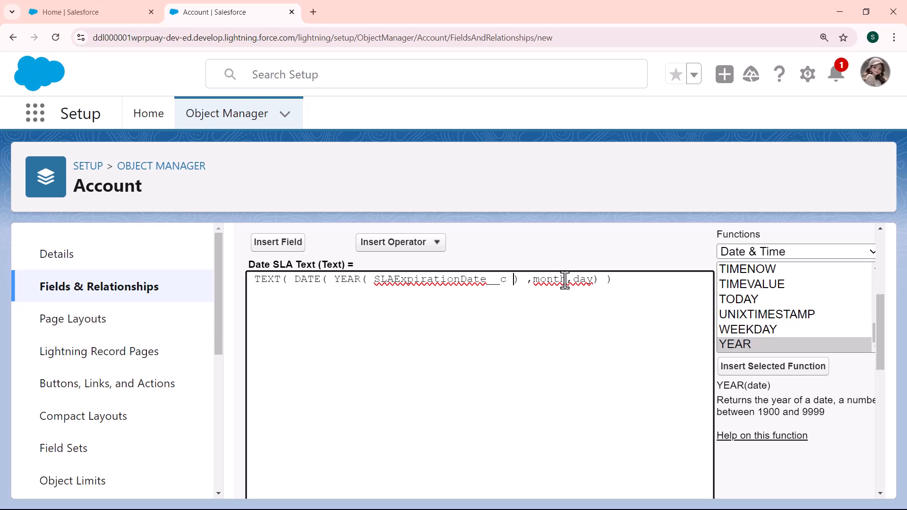
Replace the month argument of DATE with the MONTH function
left_click_drag(567, 280, 534, 283)
left_click_drag(872, 329, 867, 310)
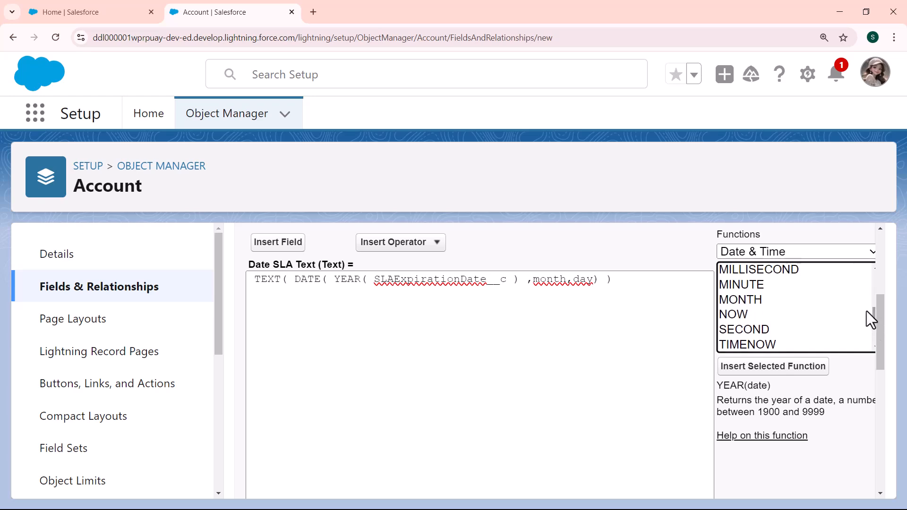
left_click(769, 300)
left_click(773, 367)
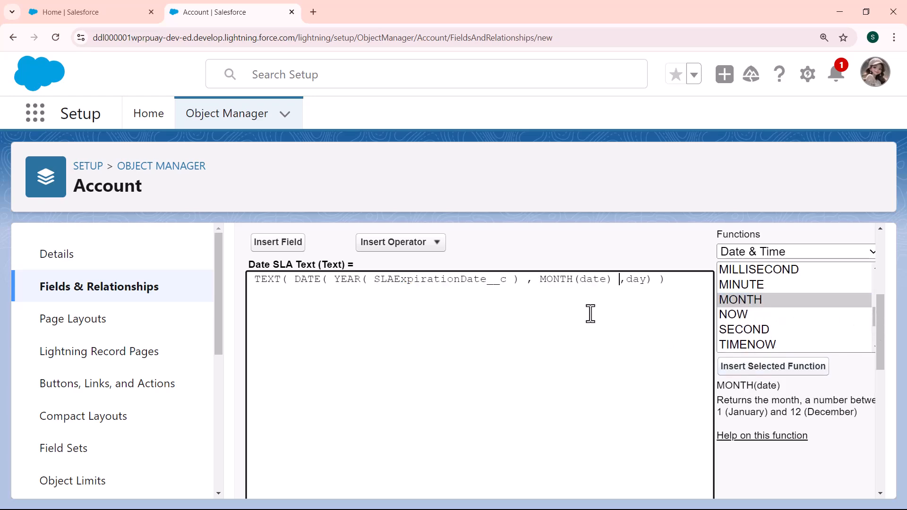
Replace the date argument of the MONTH function with the Account field SLA Expiration Date
left_click_drag(607, 281, 584, 279)
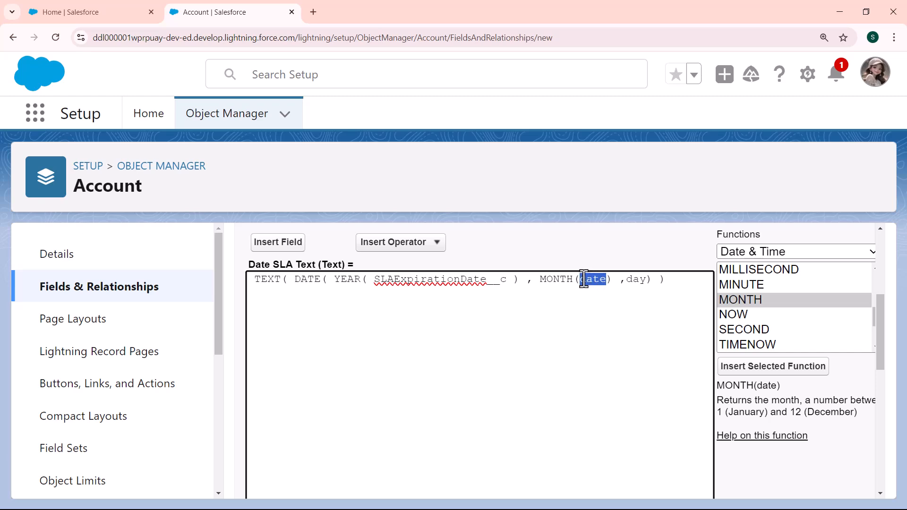
left_click(268, 243)
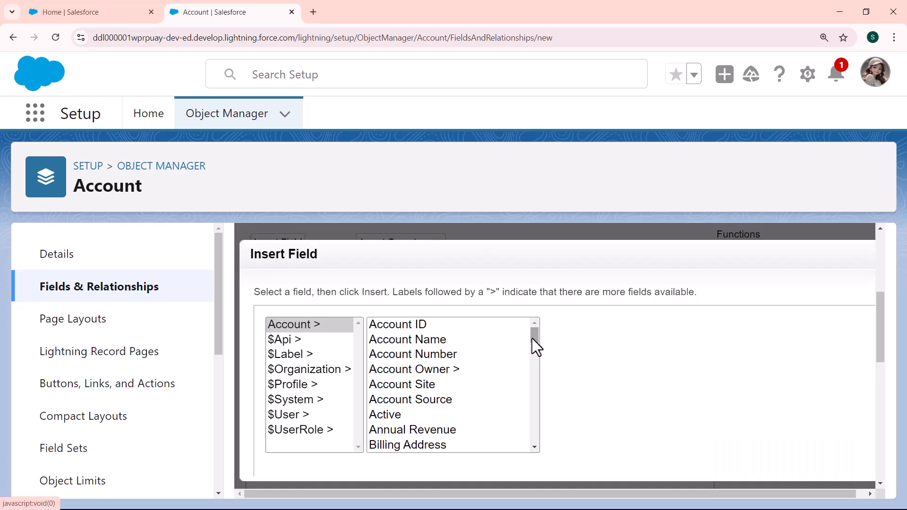
left_click_drag(535, 338, 530, 433)
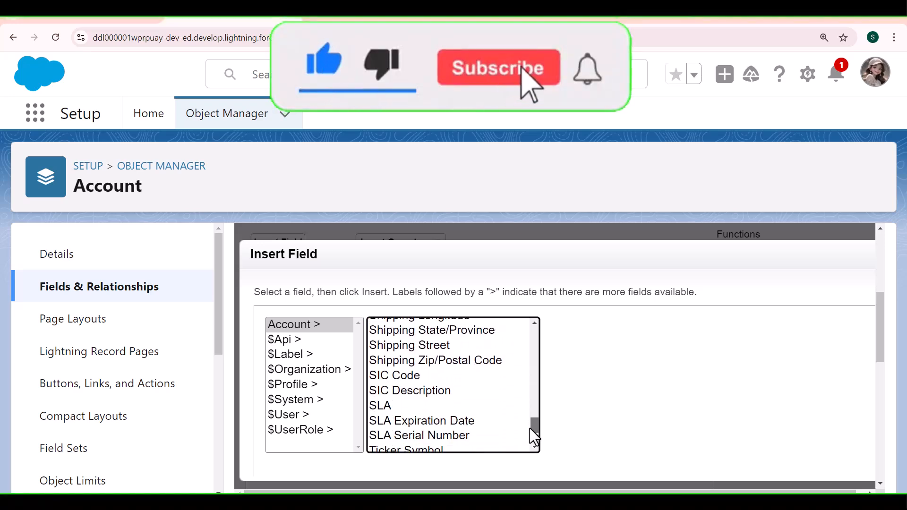
left_click(449, 421)
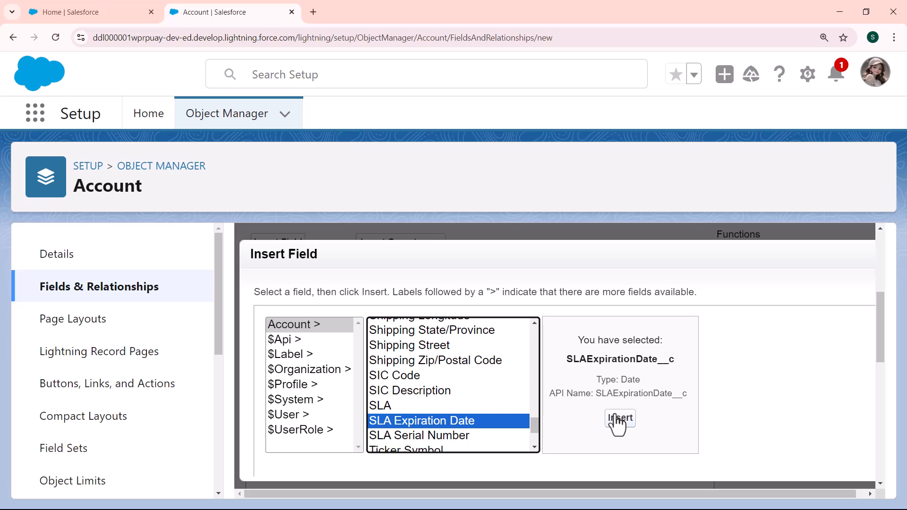
left_click(619, 418)
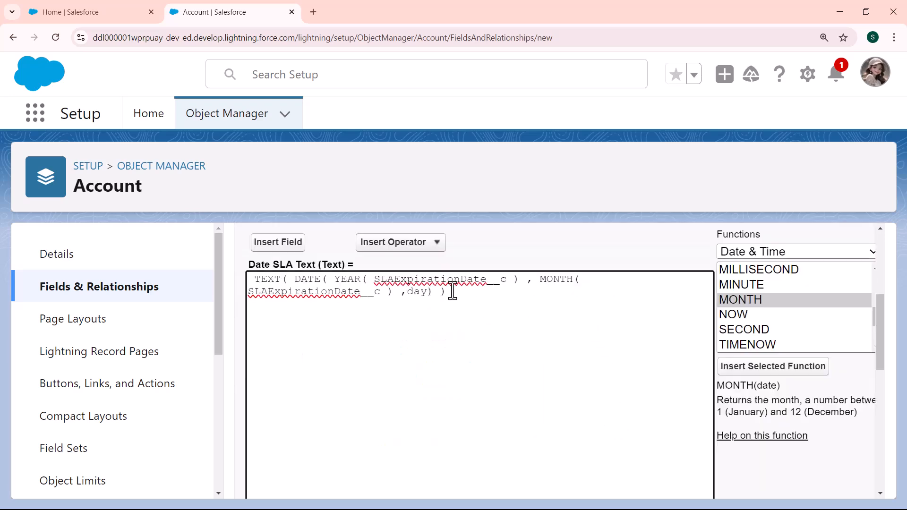
Replace the day argument of DATE with the DAY function
left_click_drag(429, 292, 407, 293)
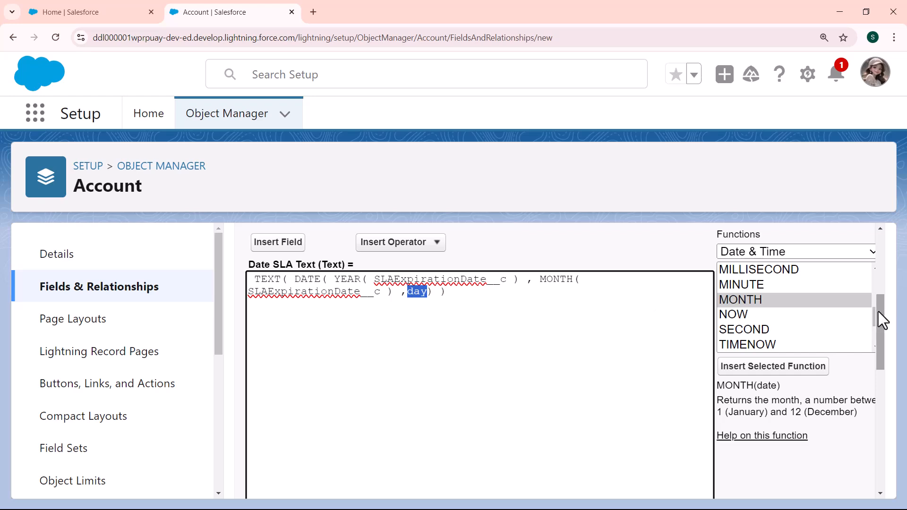
left_click_drag(874, 312, 876, 287)
left_click(748, 321)
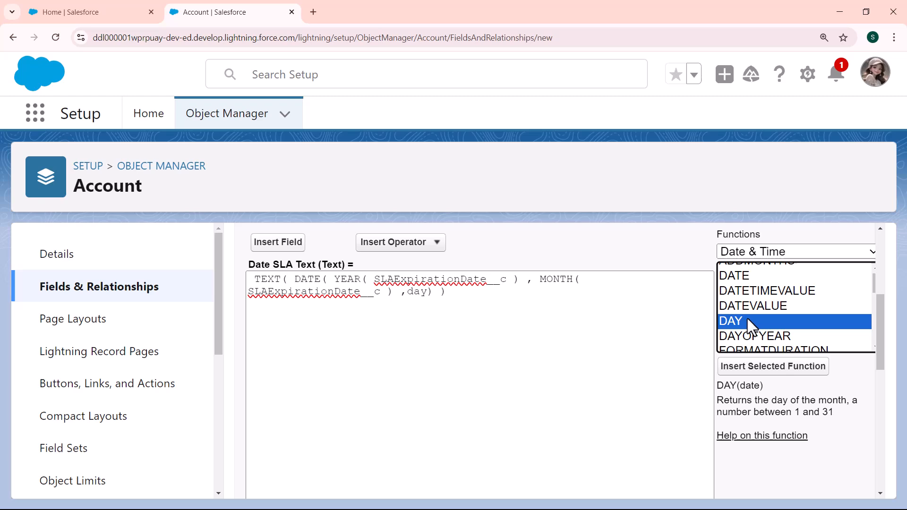
left_click(779, 367)
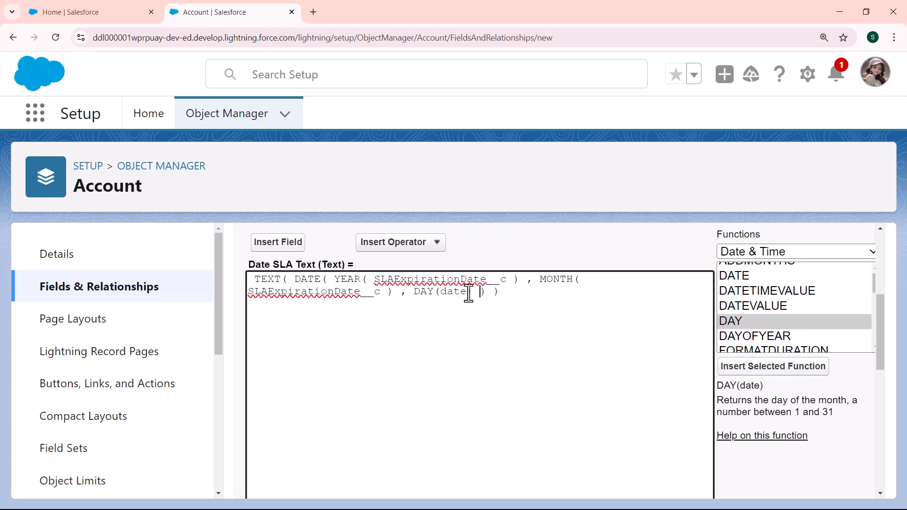
Replace the date argument of the DAY function with the Account field SLA Expiration Date
left_click_drag(467, 294, 444, 295)
left_click(290, 250)
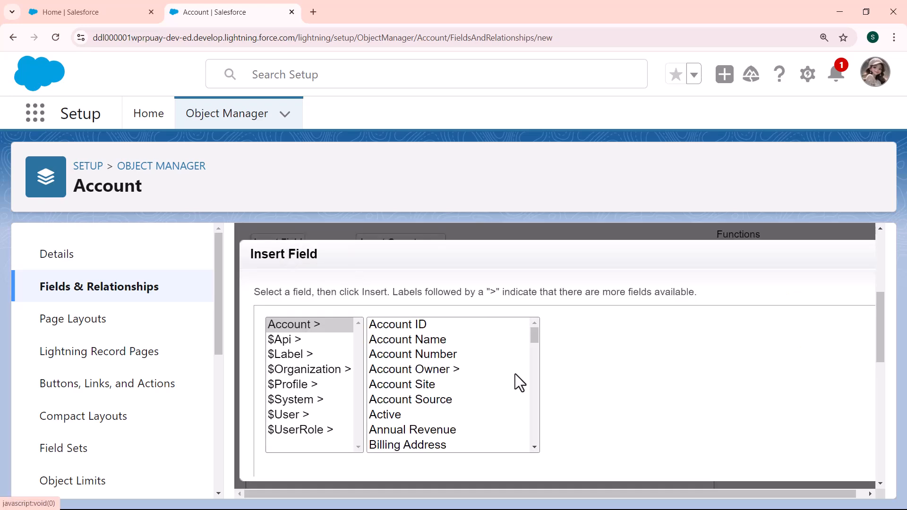
left_click_drag(537, 334, 540, 420)
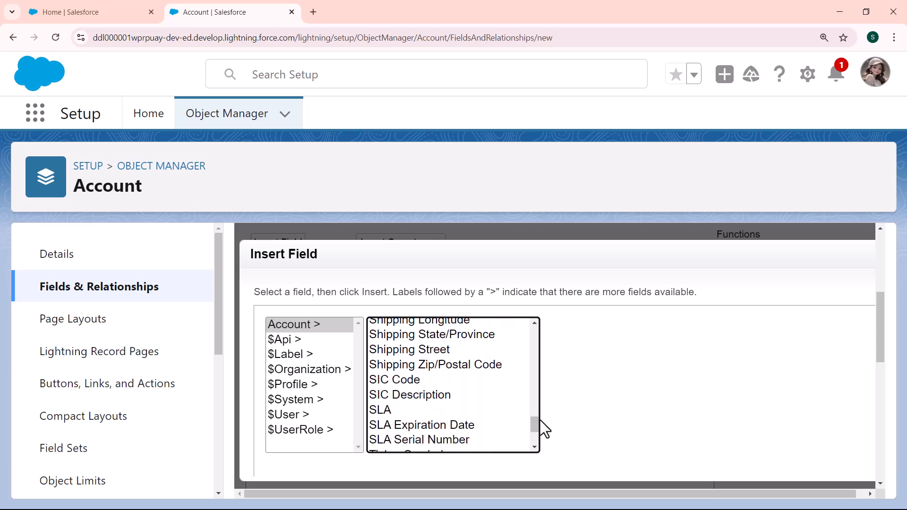
left_click(469, 425)
left_click(620, 419)
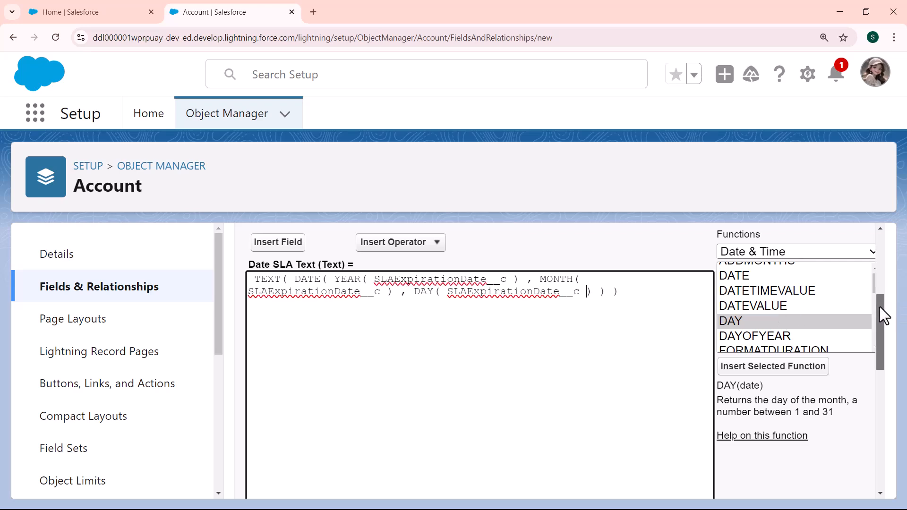
Check the syntax of the Date SLA Text formula and review its YEAR, MONTH and DAY arguments
left_click_drag(879, 307, 887, 356)
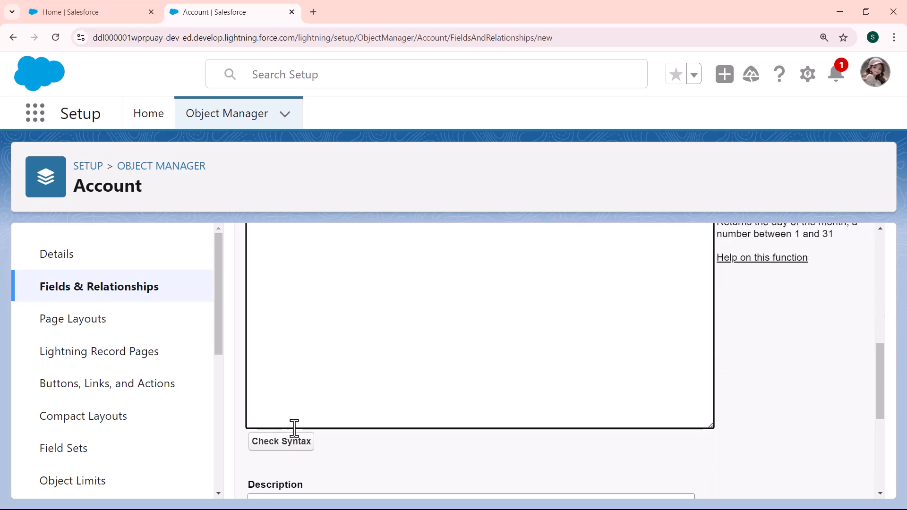
left_click(280, 447)
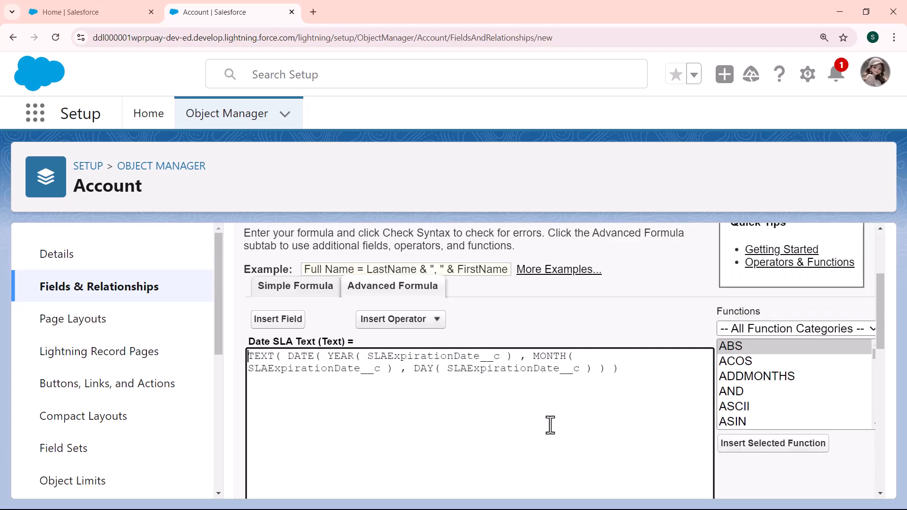
left_click_drag(883, 296, 883, 379)
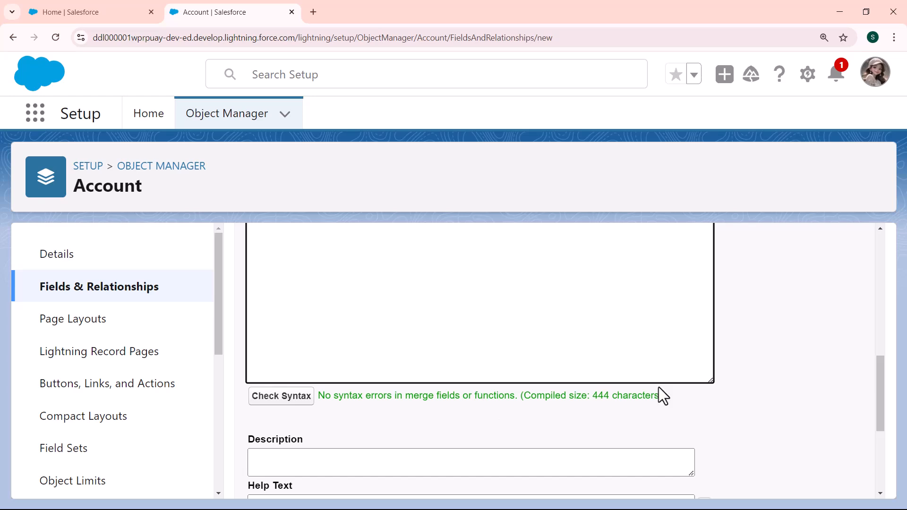
left_click_drag(882, 391, 877, 331)
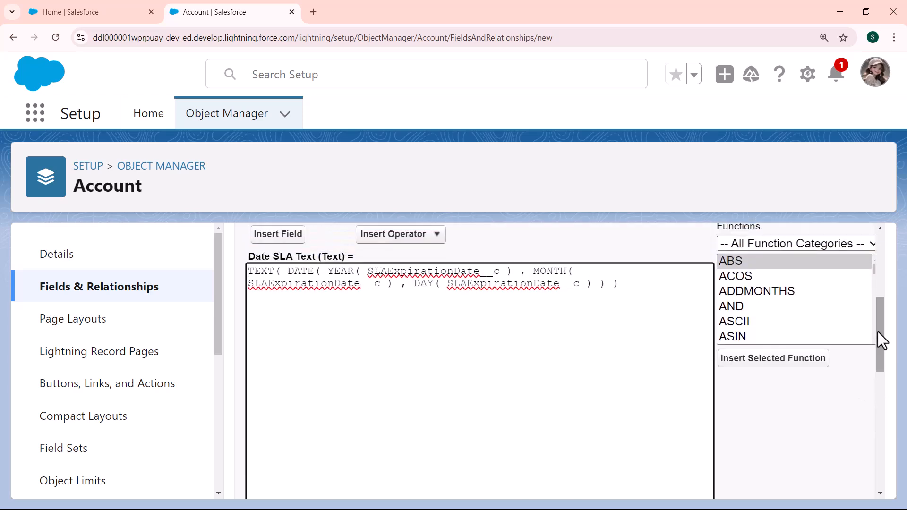
left_click_drag(368, 271, 589, 283)
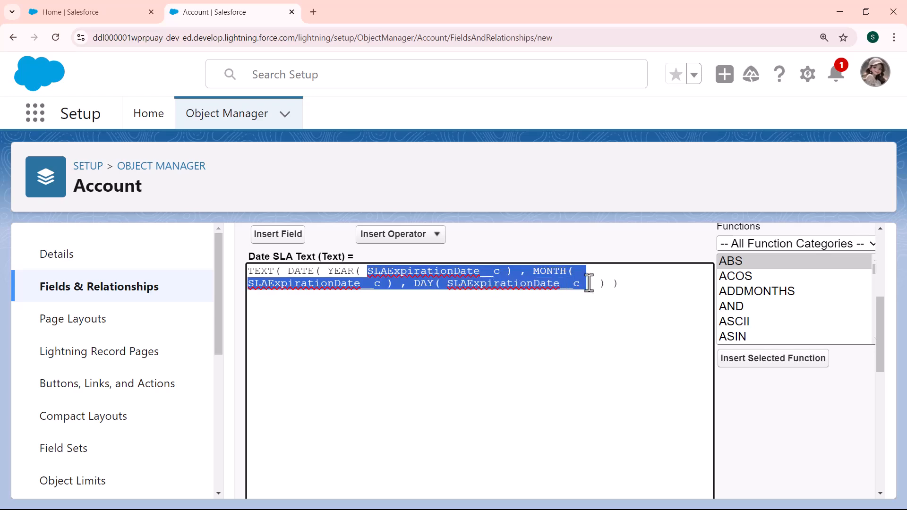
left_click_drag(874, 320, 877, 407)
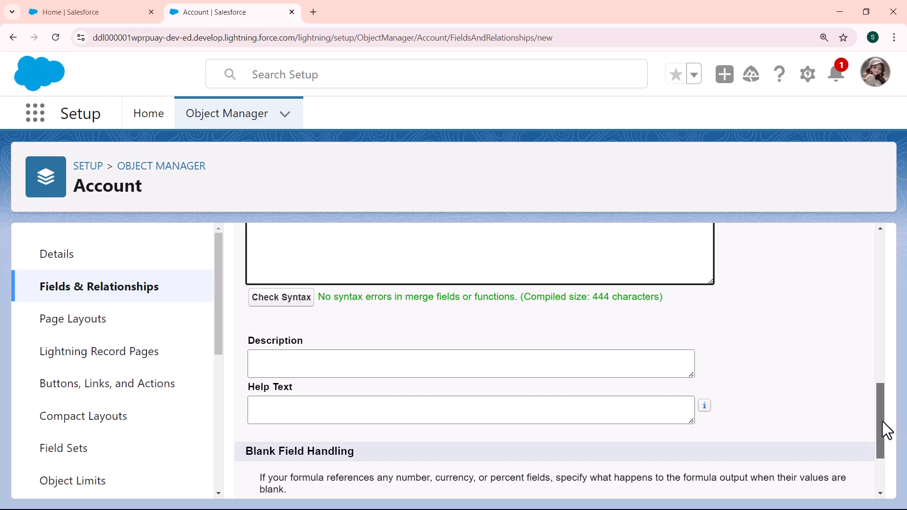
left_click_drag(882, 422, 886, 336)
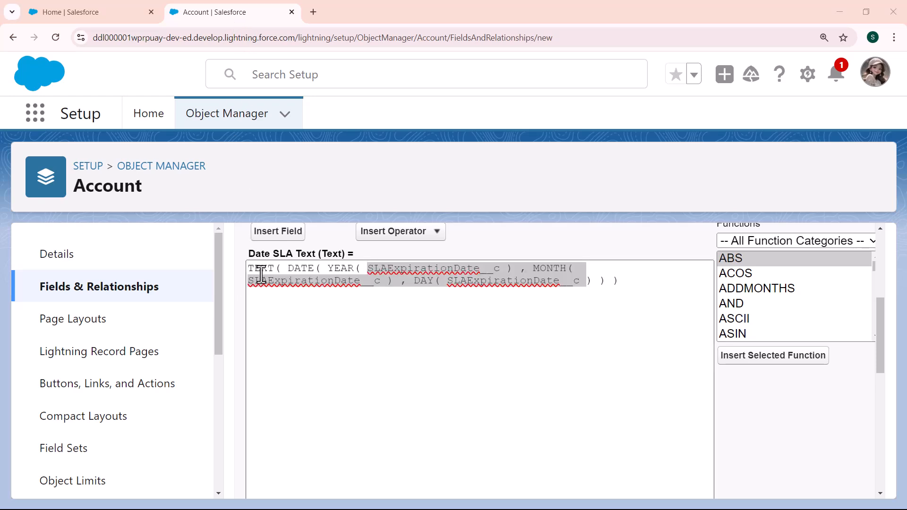
left_click(261, 273)
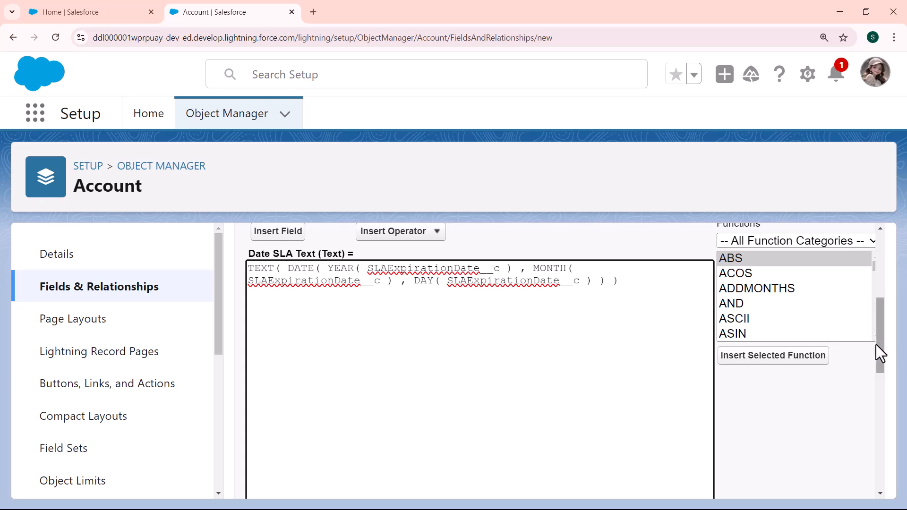
Continue to field-level security, make the field visible to all profiles, and proceed to the page layout selection
left_click_drag(877, 344, 875, 486)
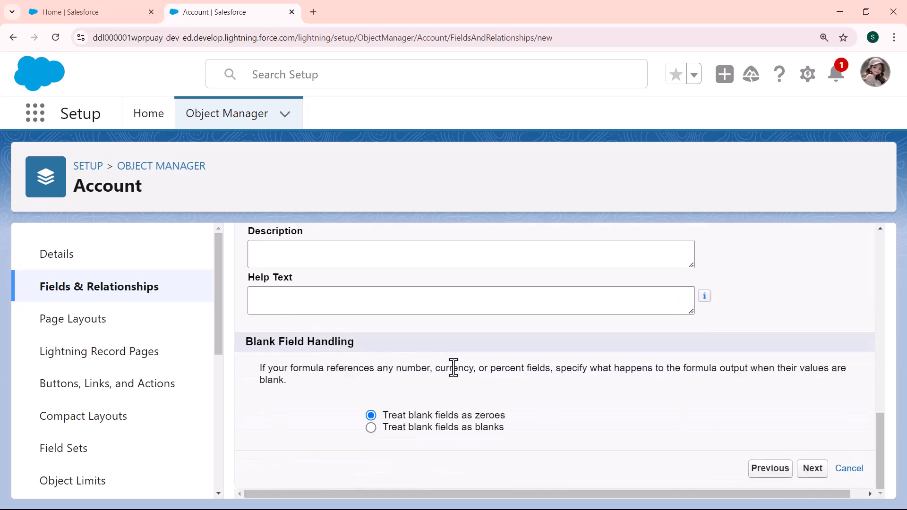
left_click(815, 467)
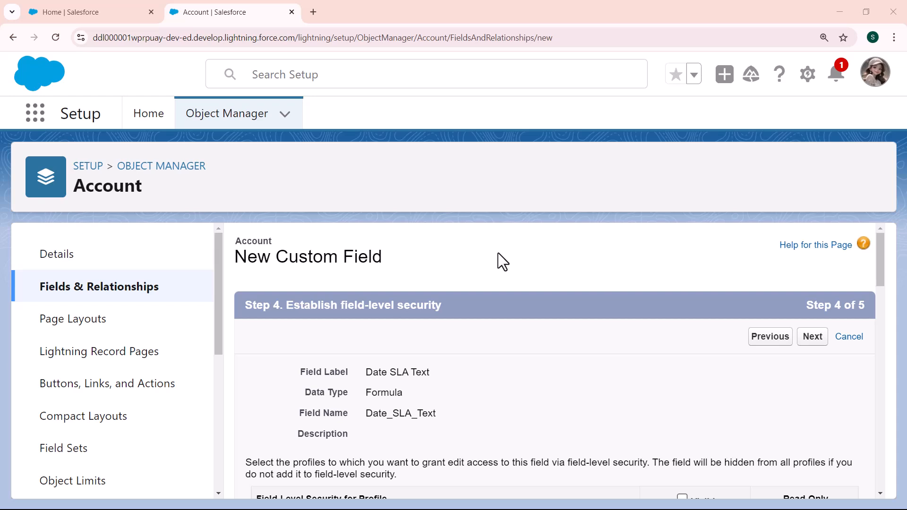
left_click_drag(880, 268, 881, 303)
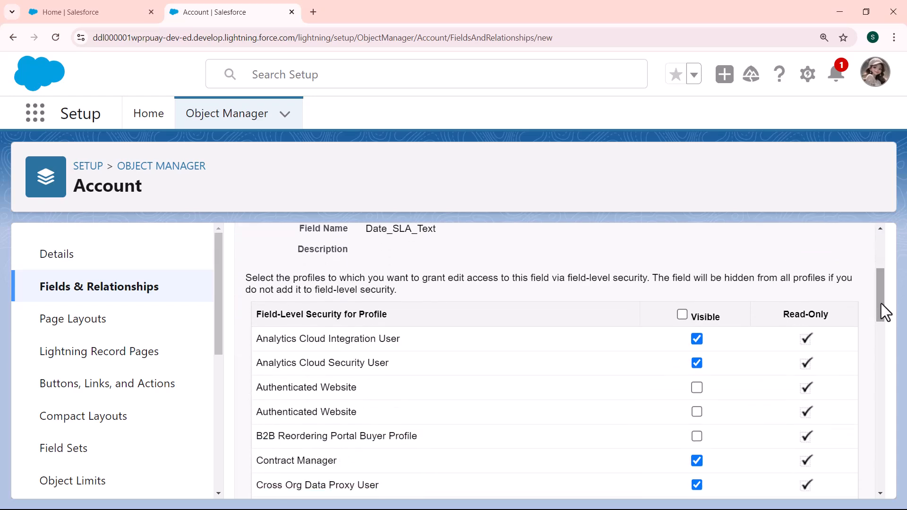
left_click(682, 313)
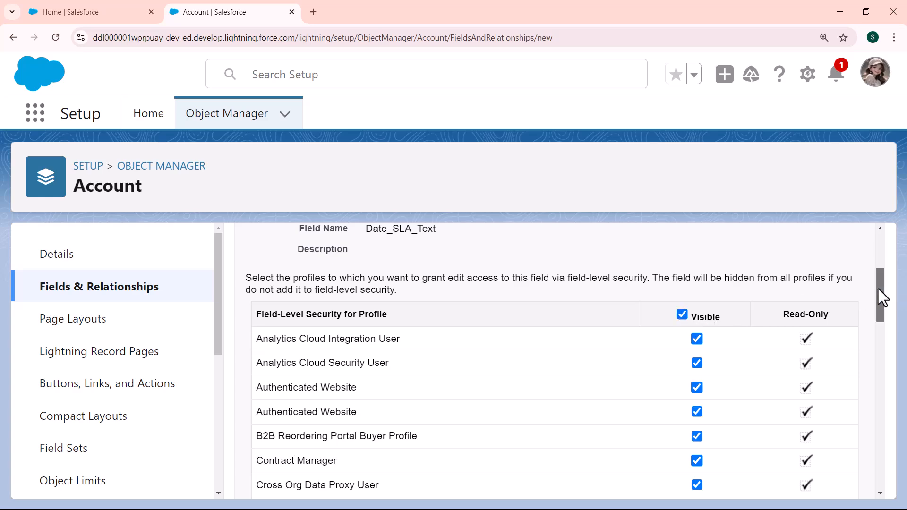
left_click_drag(877, 288, 877, 254)
left_click(812, 335)
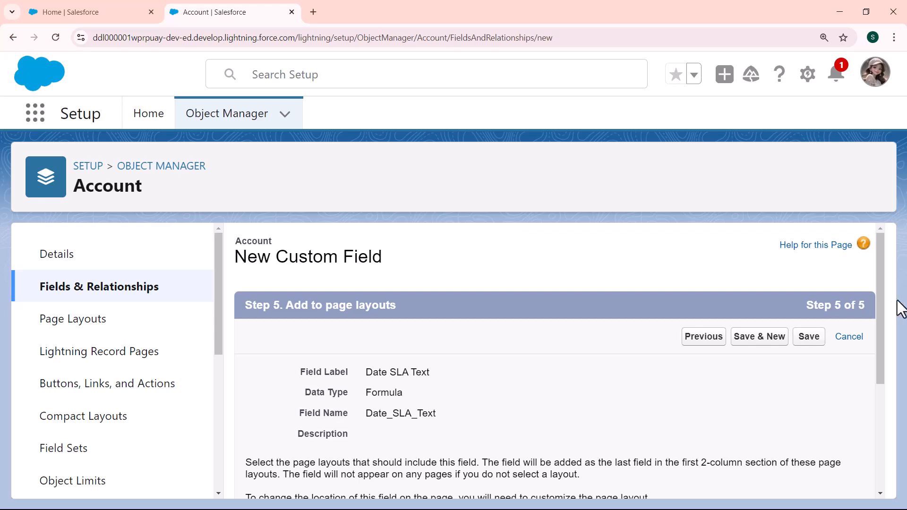
Save the Date SLA Text field with all Account page layouts selected and browse the Account fields list
left_click_drag(875, 286, 881, 378)
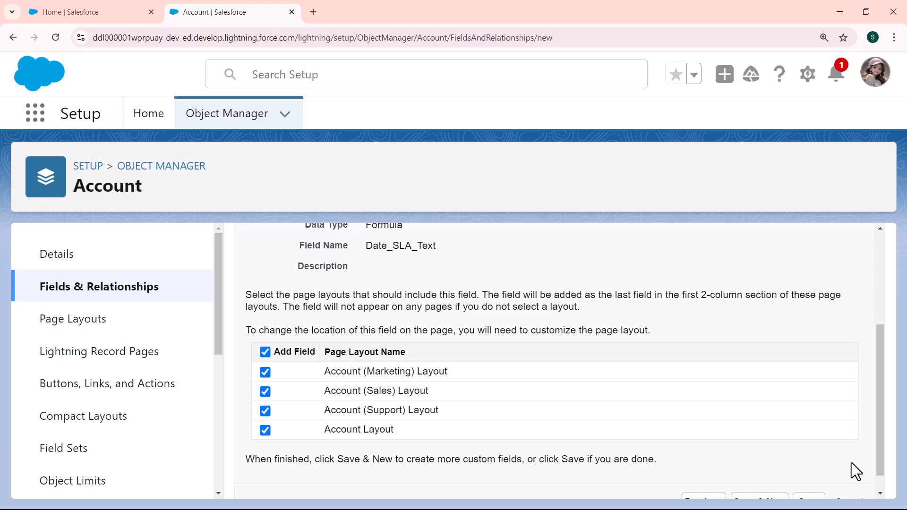
scroll(882, 463, "down", 1)
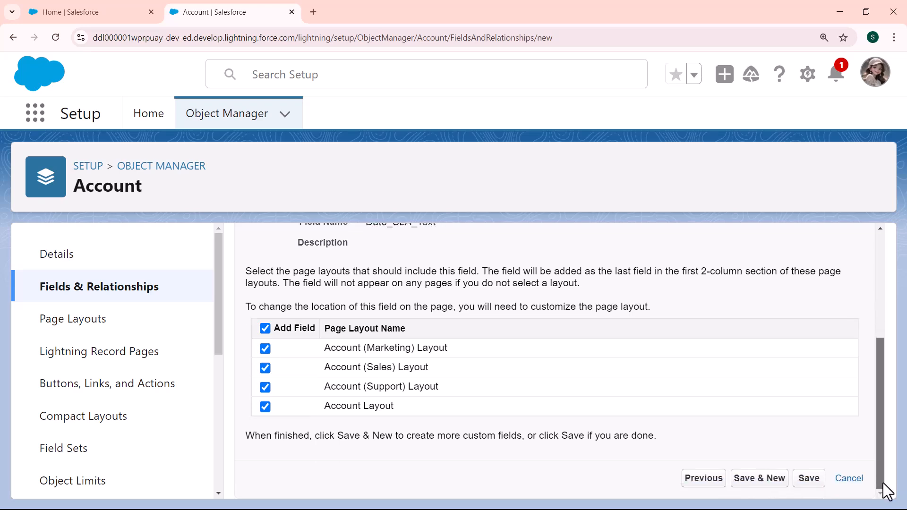
left_click(808, 479)
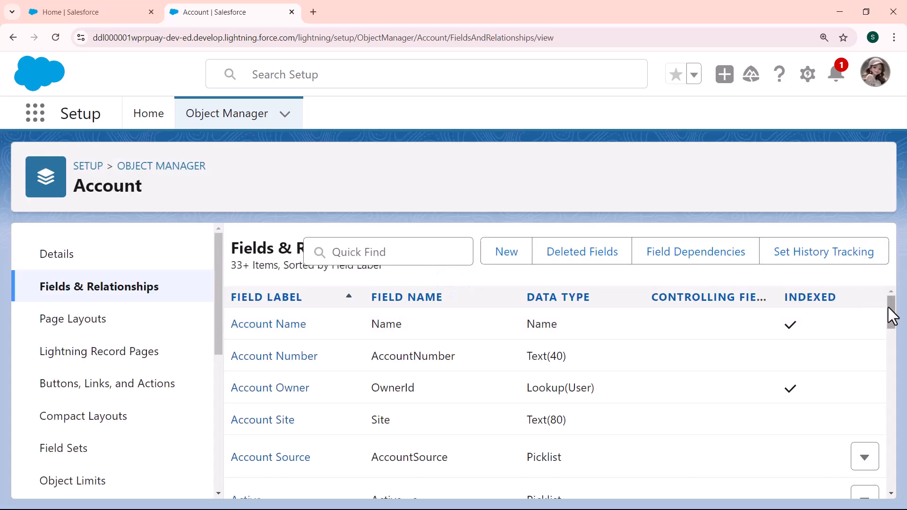
left_click_drag(889, 308, 891, 509)
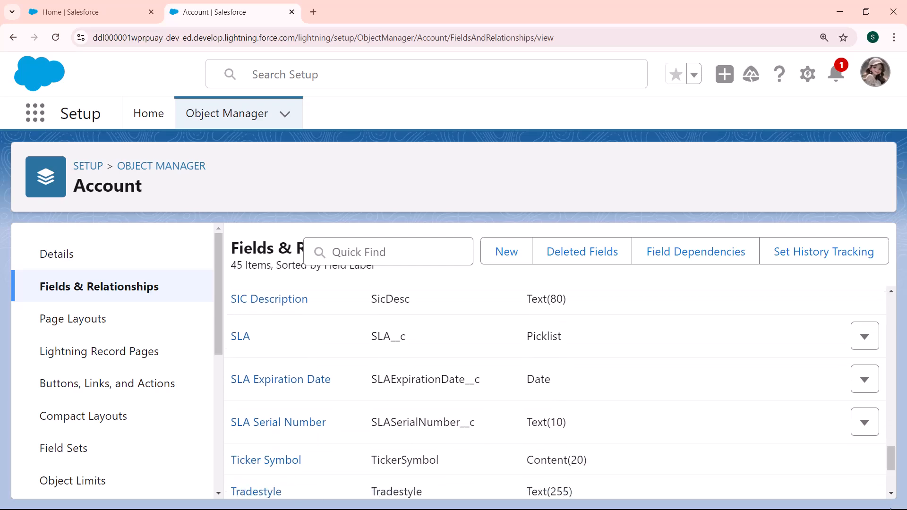
Find the Date SLA Text field in the Account fields list, and go to the Accounts records list
left_click_drag(890, 473, 891, 382)
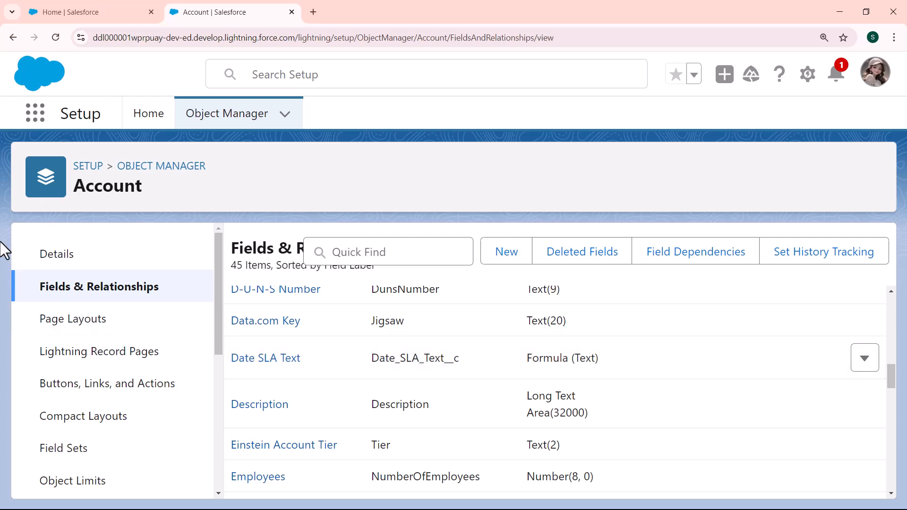
left_click(35, 117)
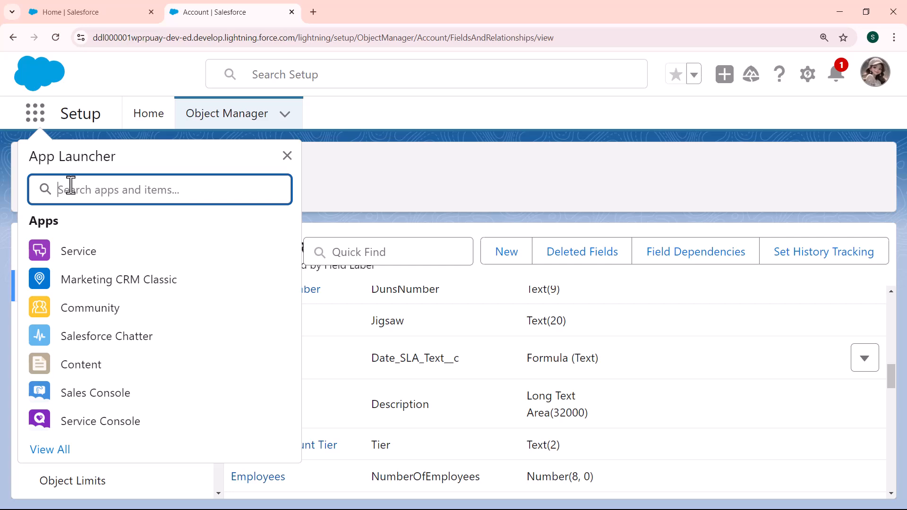
type("acc")
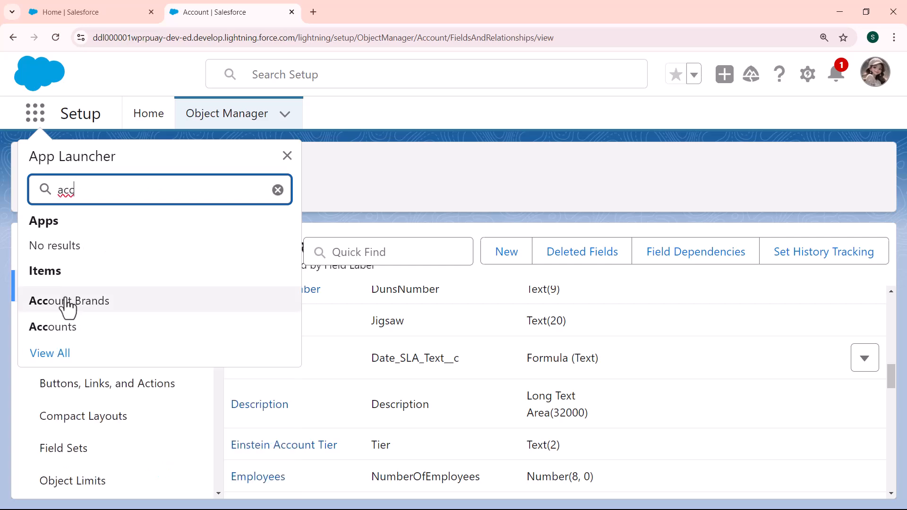
left_click(63, 326)
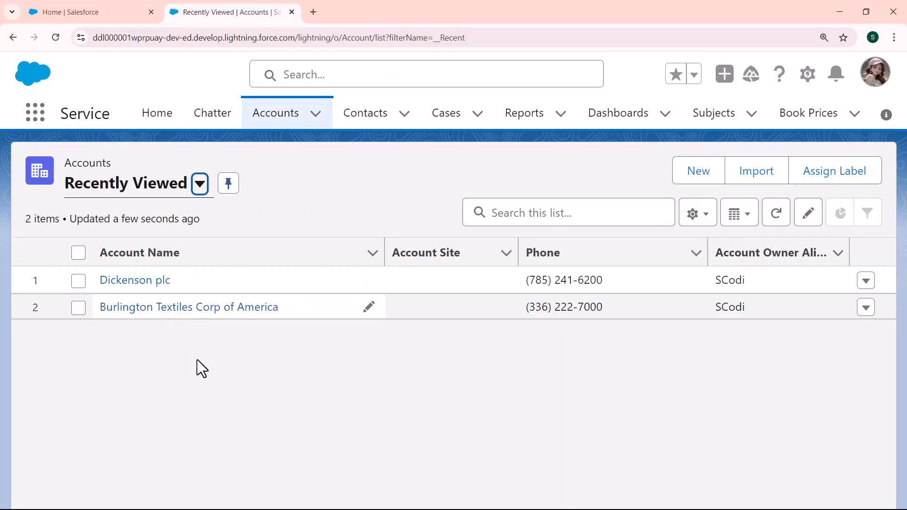
Open the Dickenson plc account and look through its record details
left_click(148, 281)
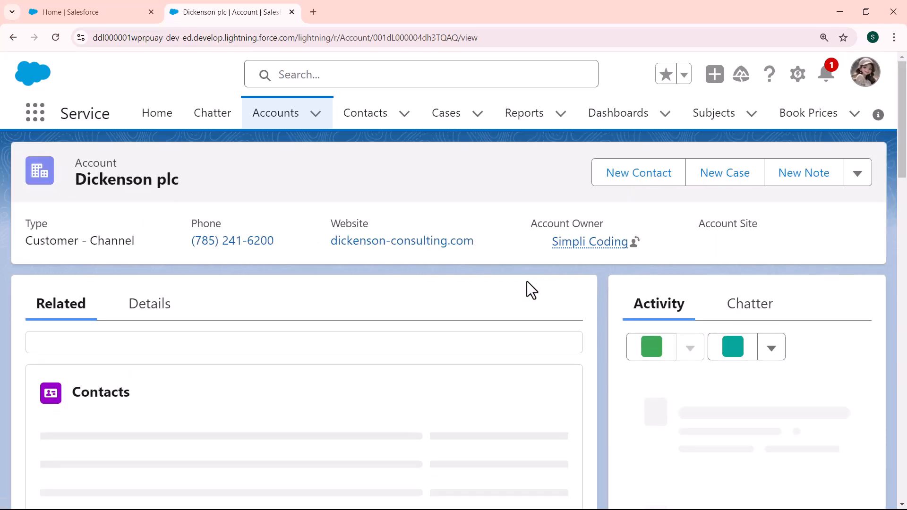
left_click(150, 312)
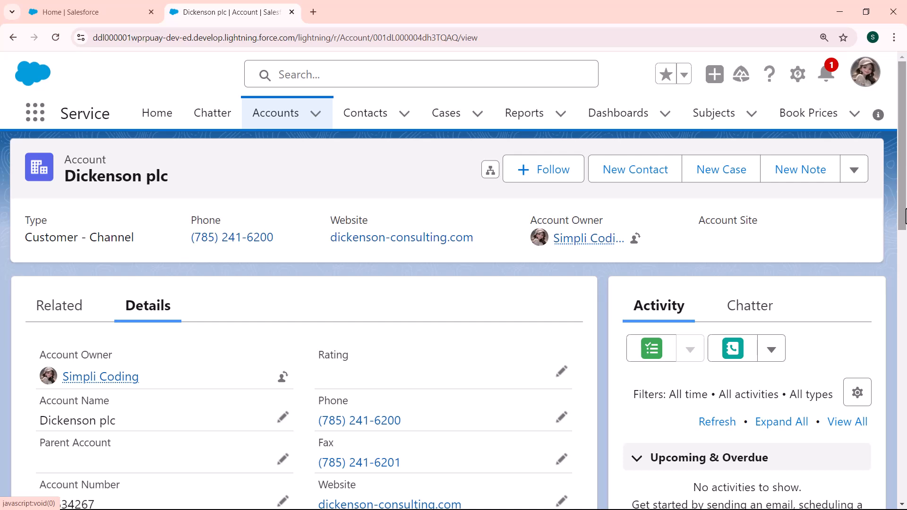
mouse_move(904, 217)
left_mouse_down()
mouse_move(905, 339)
mouse_move(904, 227)
left_mouse_up()
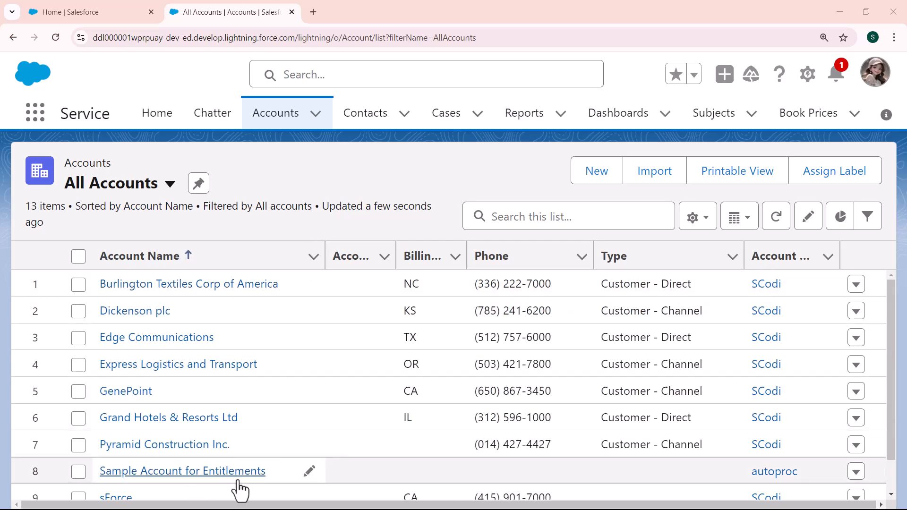
Open the Burlington Textiles Corp of America account's details, set its SLA Expiration Date to 14/06/2024 and save the record
left_click(159, 289)
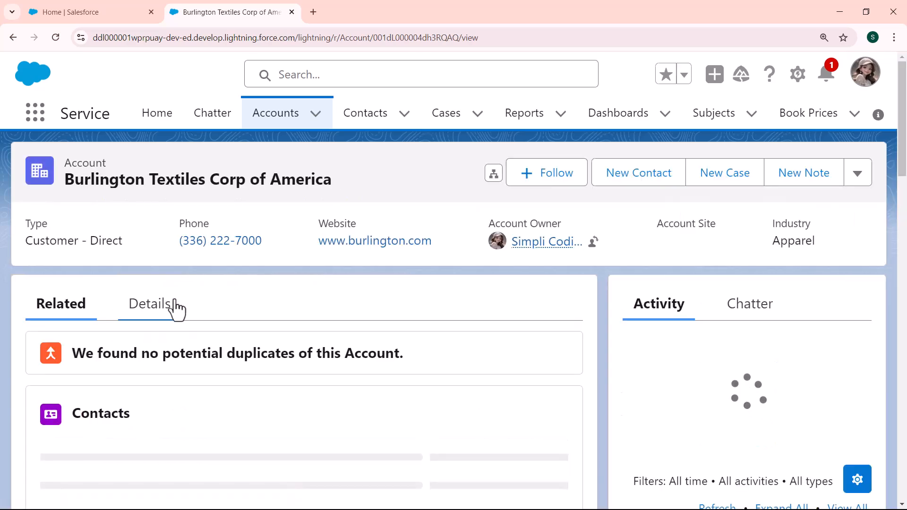
left_click(152, 310)
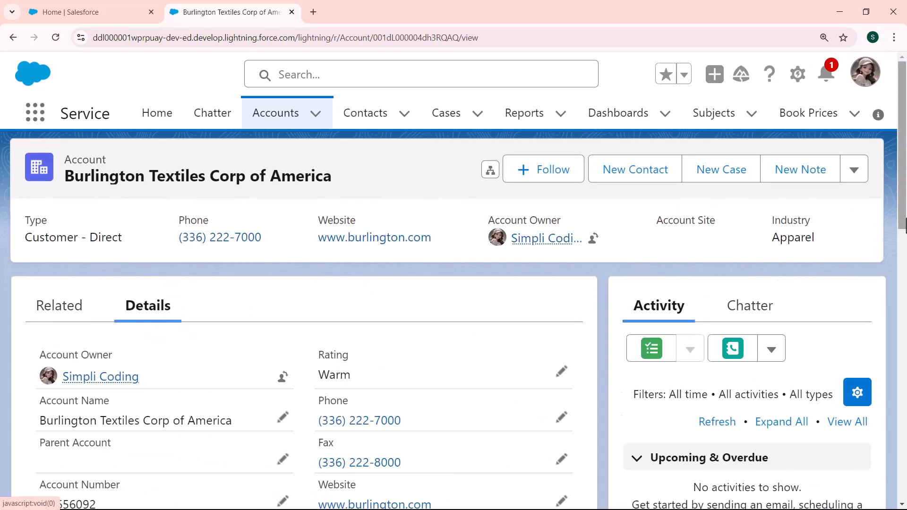
left_click_drag(905, 225, 905, 413)
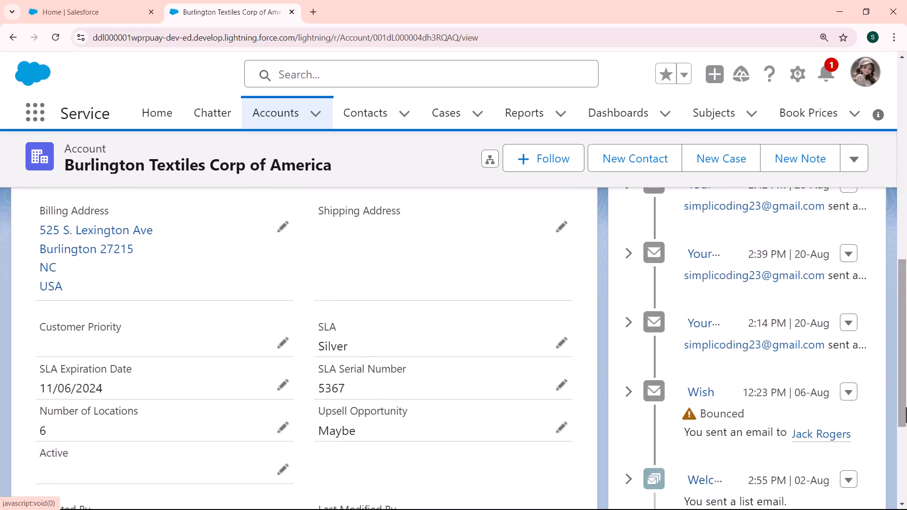
left_click(284, 385)
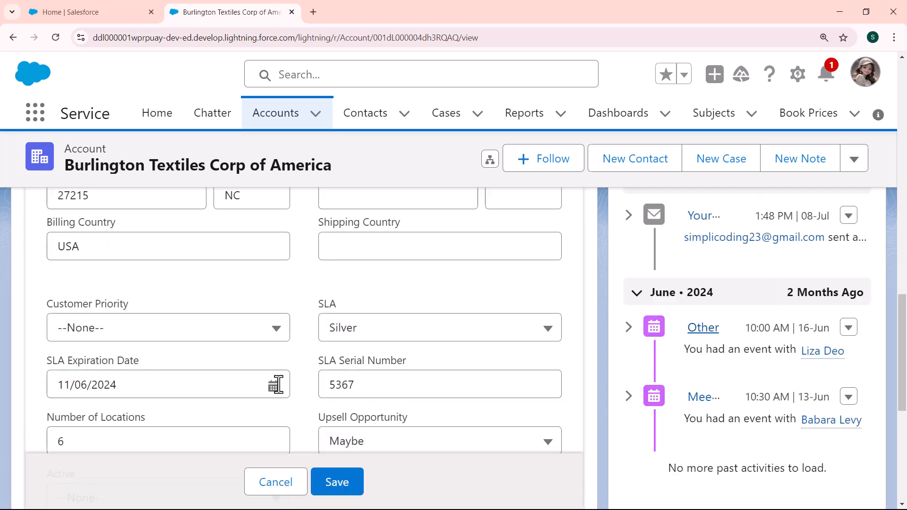
left_click(273, 386)
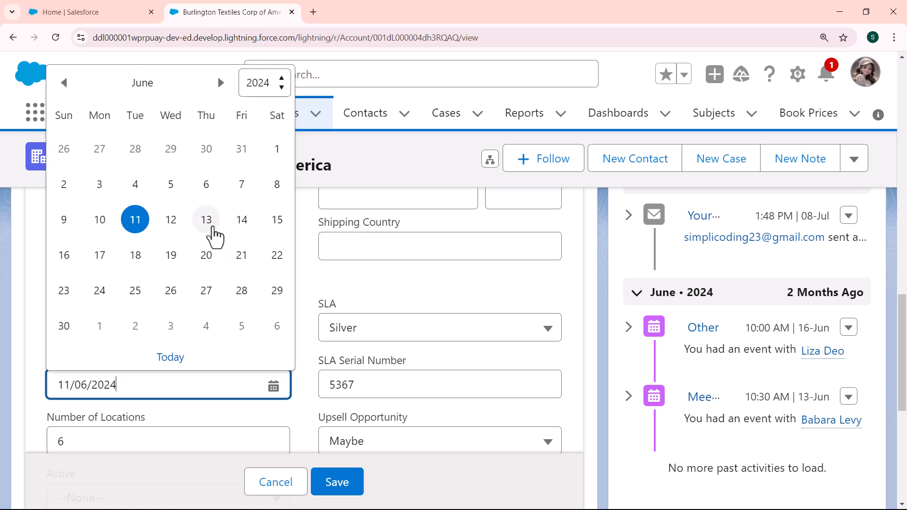
left_click(240, 220)
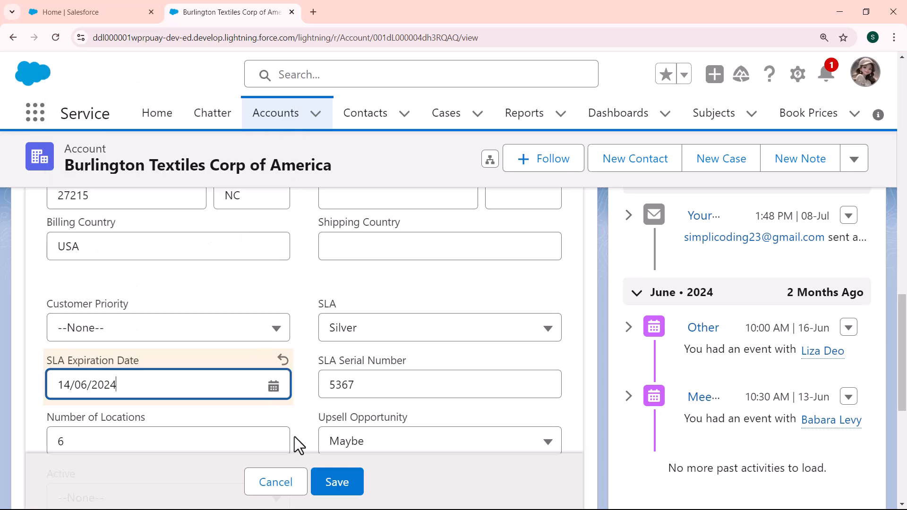
left_click(342, 485)
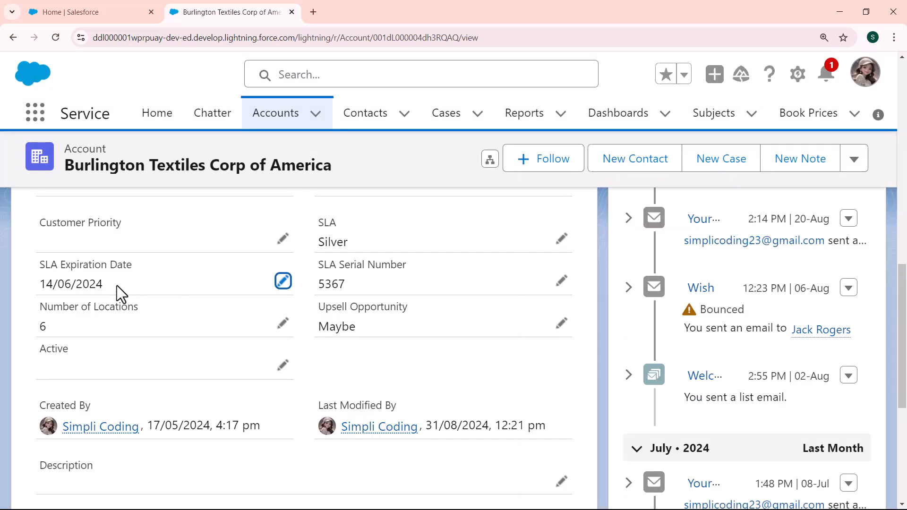
Compare the account's SLA Expiration Date with the value of its Date SLA Text formula field
left_click_drag(101, 292, 38, 291)
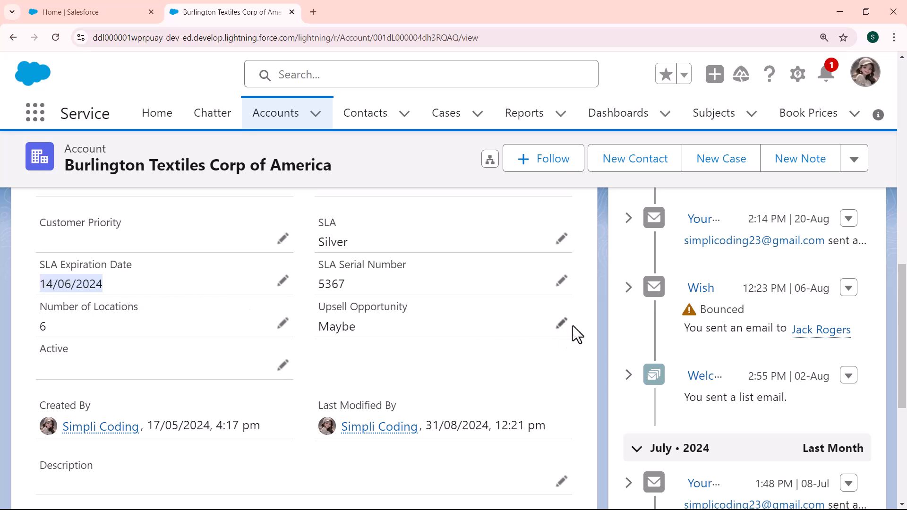
left_click_drag(900, 292, 906, 215)
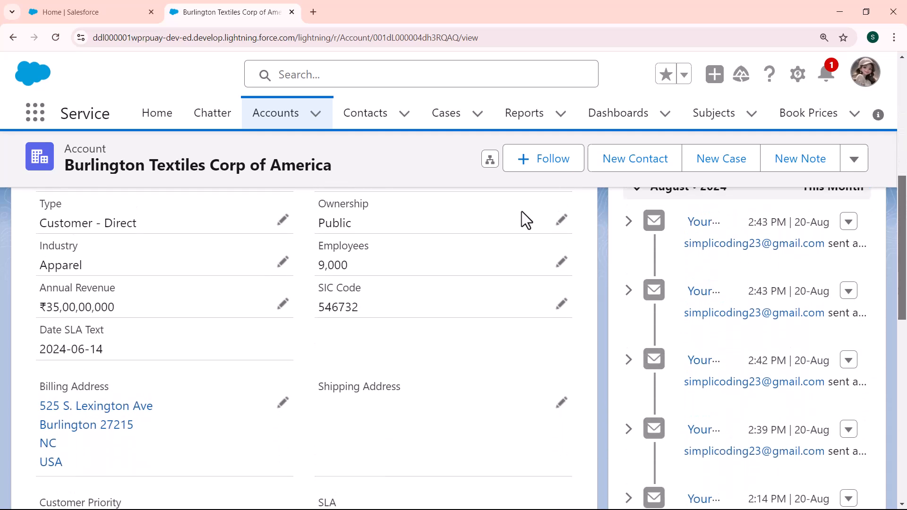
left_click_drag(124, 353, 29, 351)
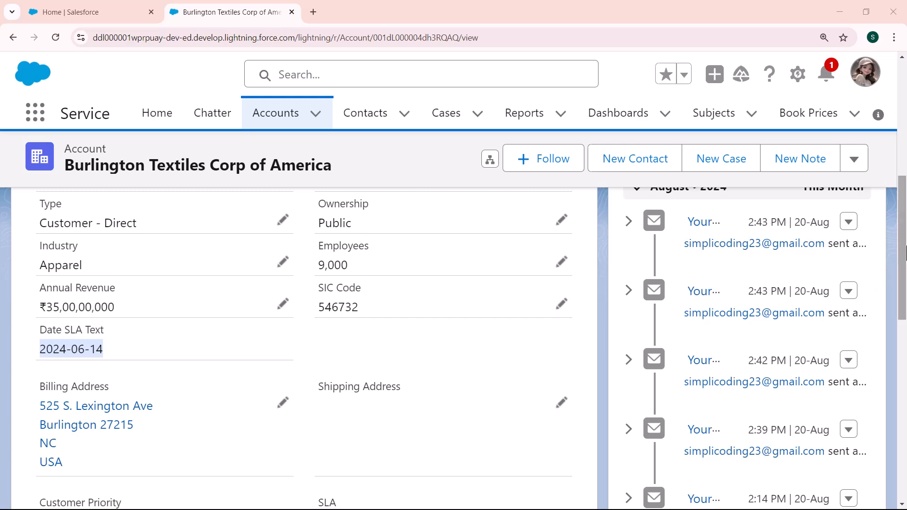
left_click_drag(906, 252, 905, 306)
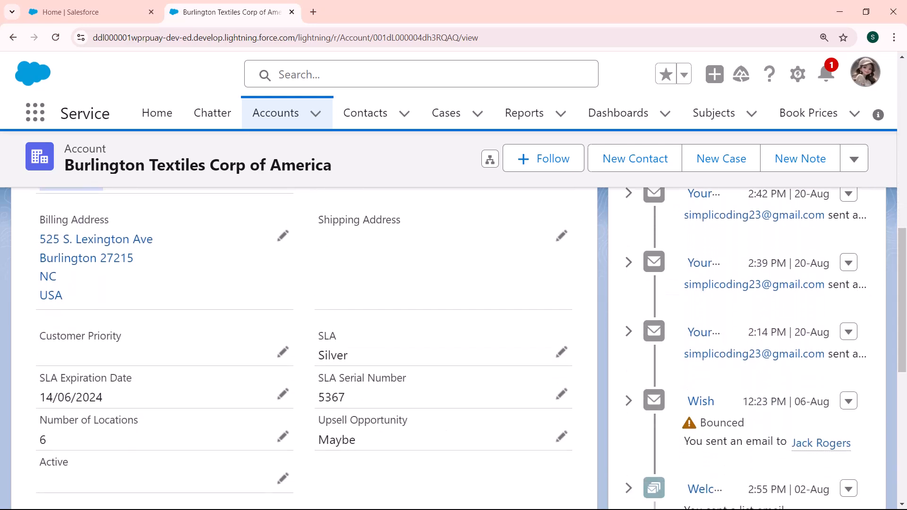